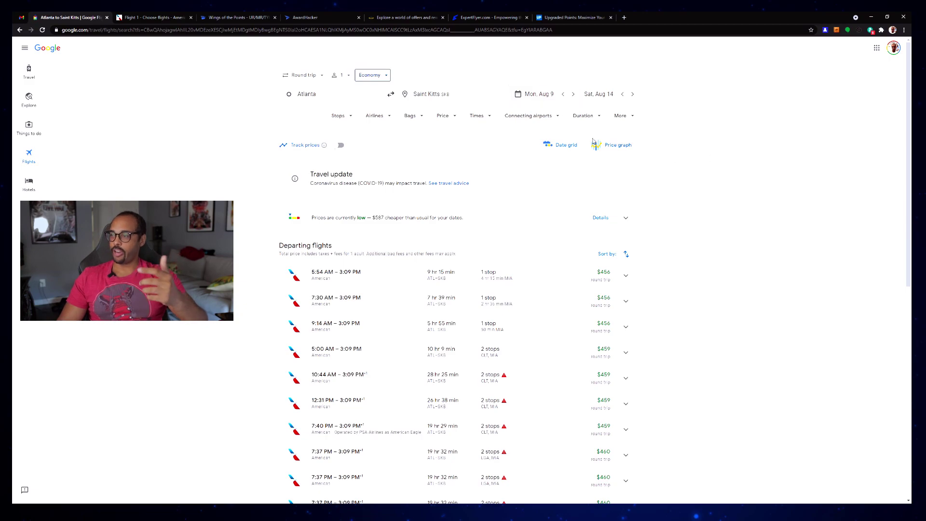
Check the July and August fares in the date calendar and review the Atlanta to Saint Kitts departing flights
left_click(535, 97)
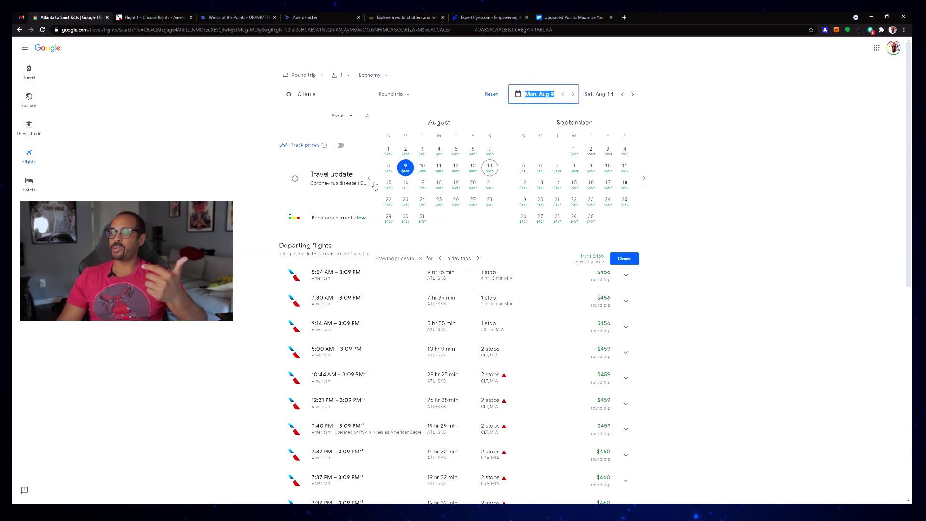
left_click(369, 178)
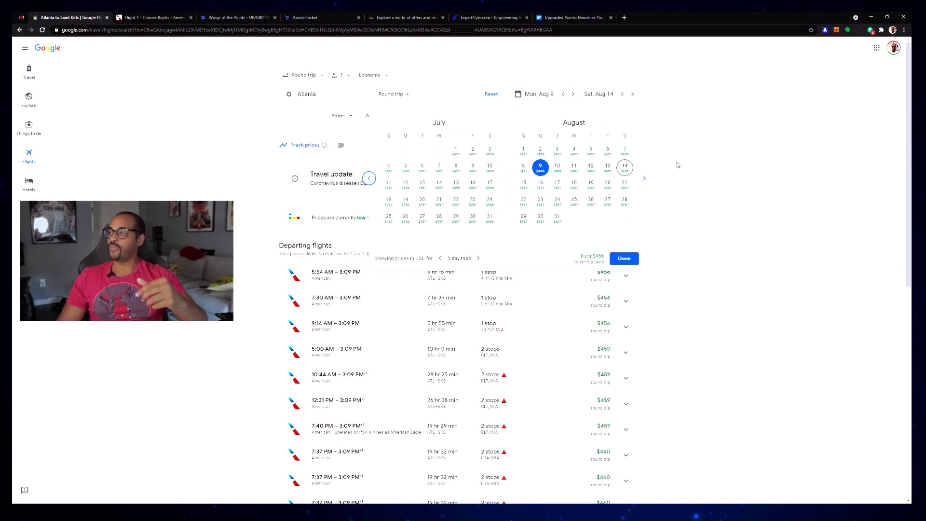
left_click(631, 258)
scroll(397, 289, "down", 2)
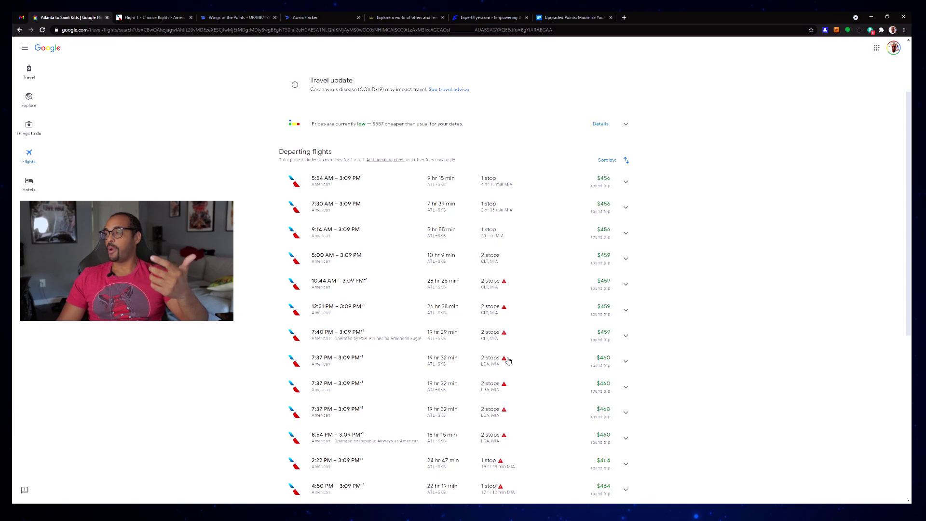
scroll(648, 344, "up", 3)
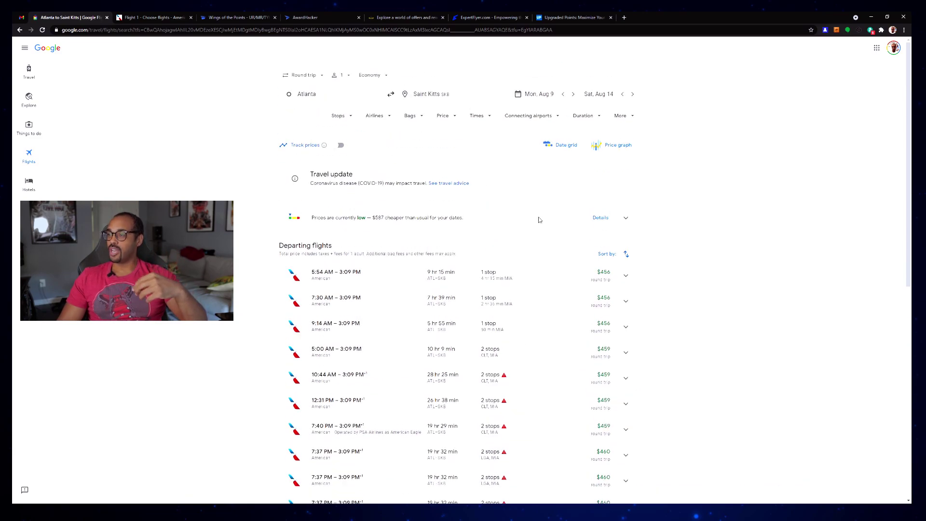
View the economy price history, and compare it with the fares and price history for the Business cabin
left_click(625, 221)
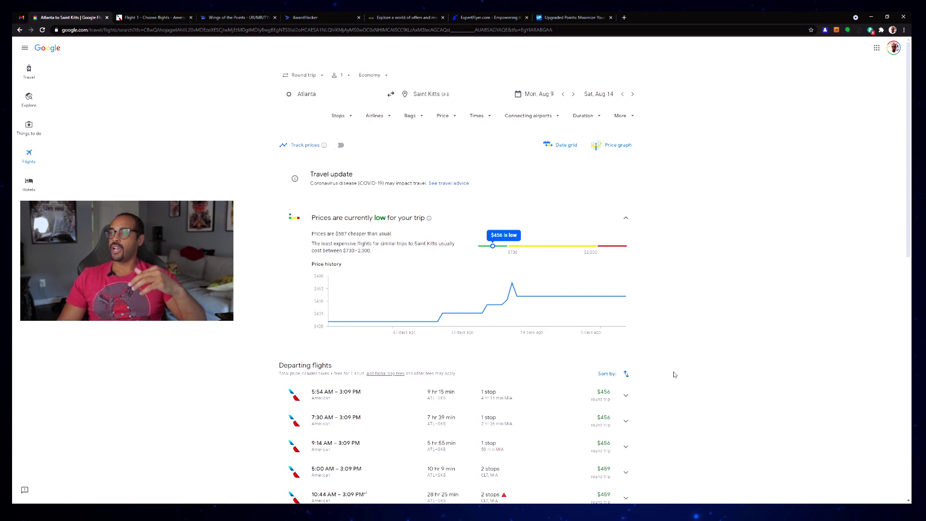
left_click(378, 75)
left_click(394, 121)
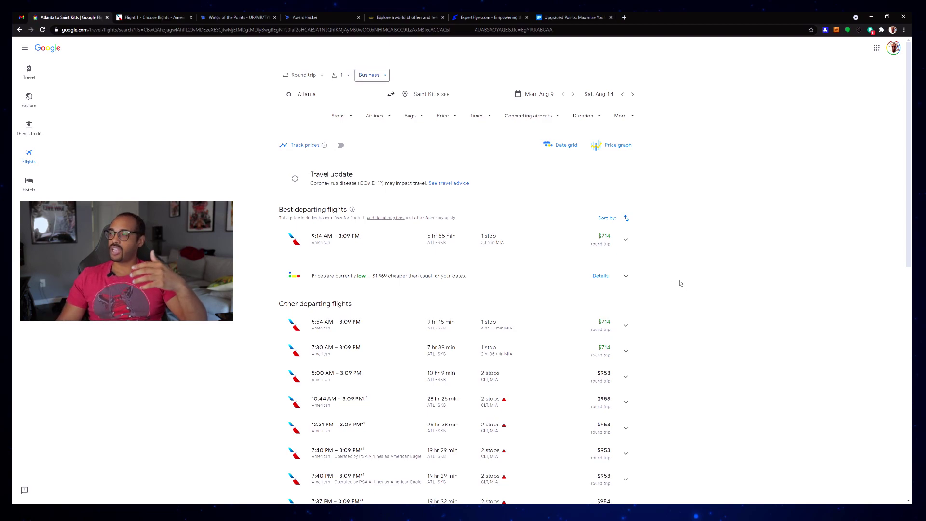
left_click(599, 281)
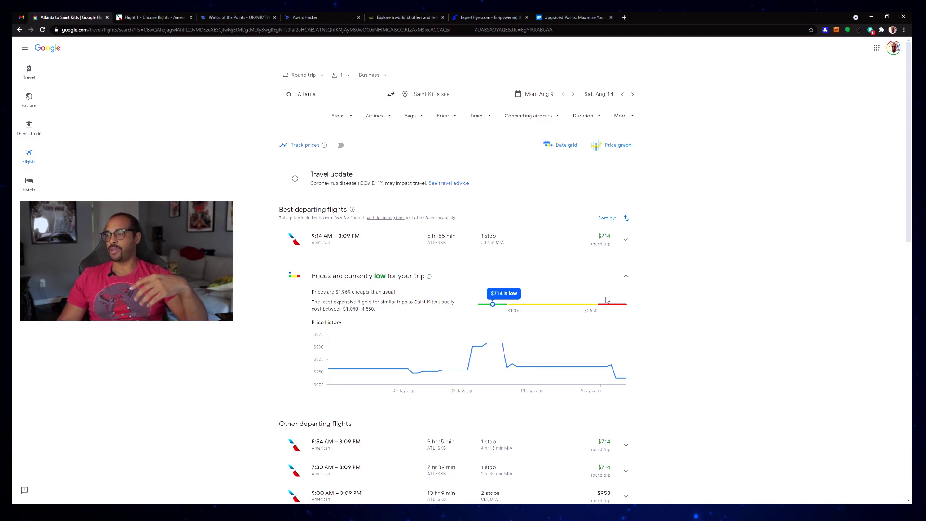
Set the cabin class back to Economy for the Atlanta to Saint Kitts search
left_click(369, 74)
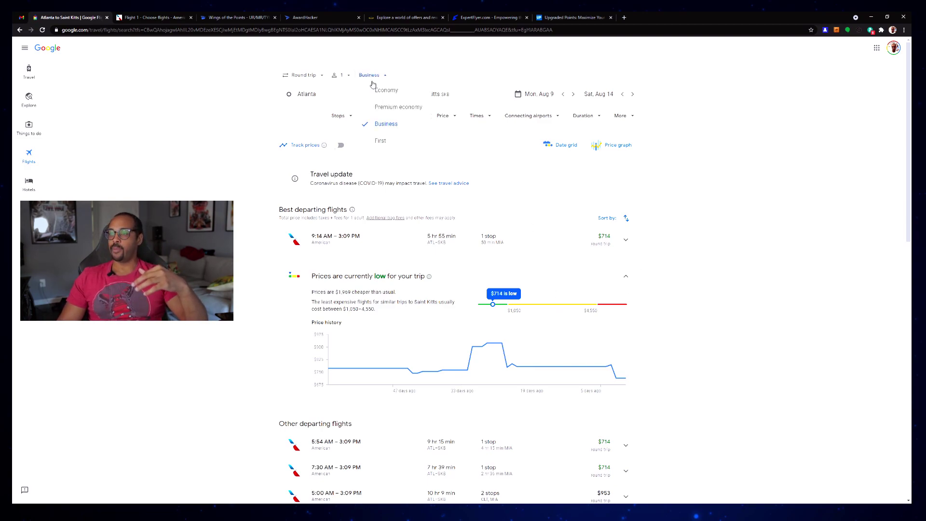
left_click(380, 91)
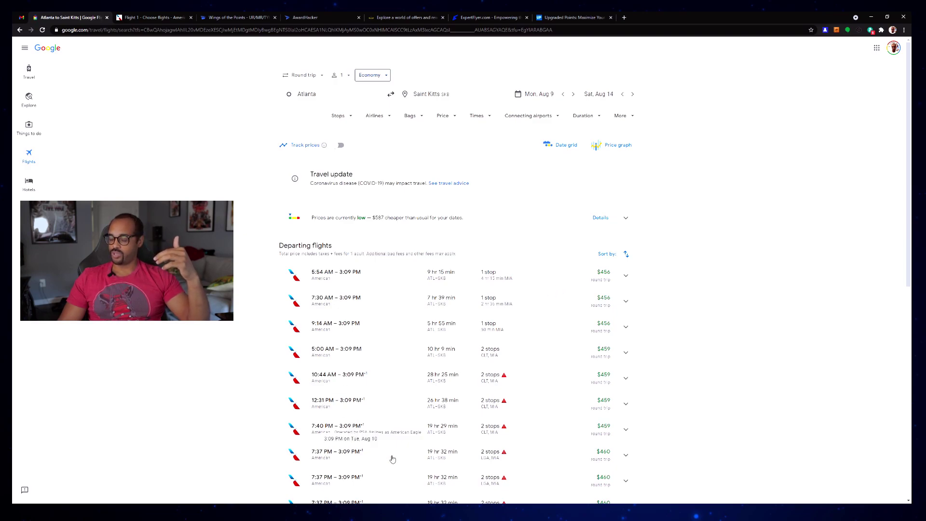
left_click(242, 509)
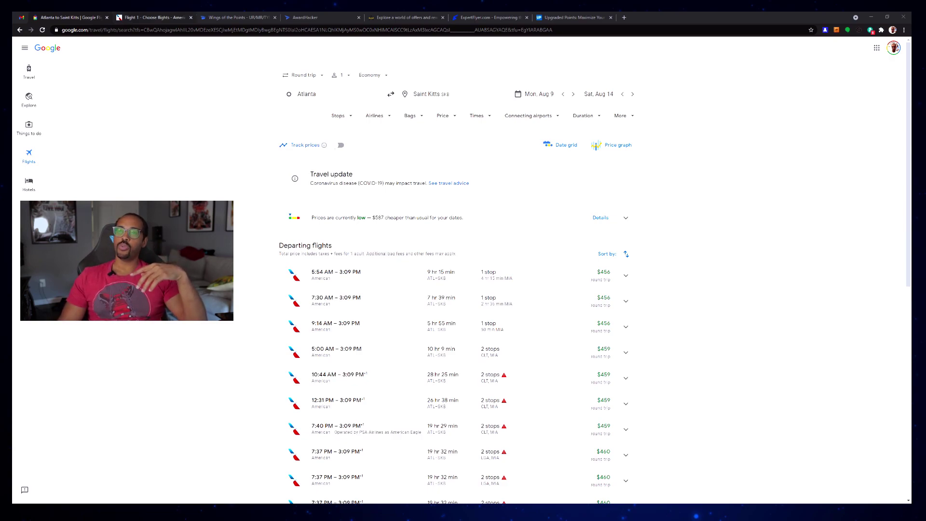
Switch to the American Airlines award results for Atlanta to St Kitts and highlight the departure date
left_click(140, 22)
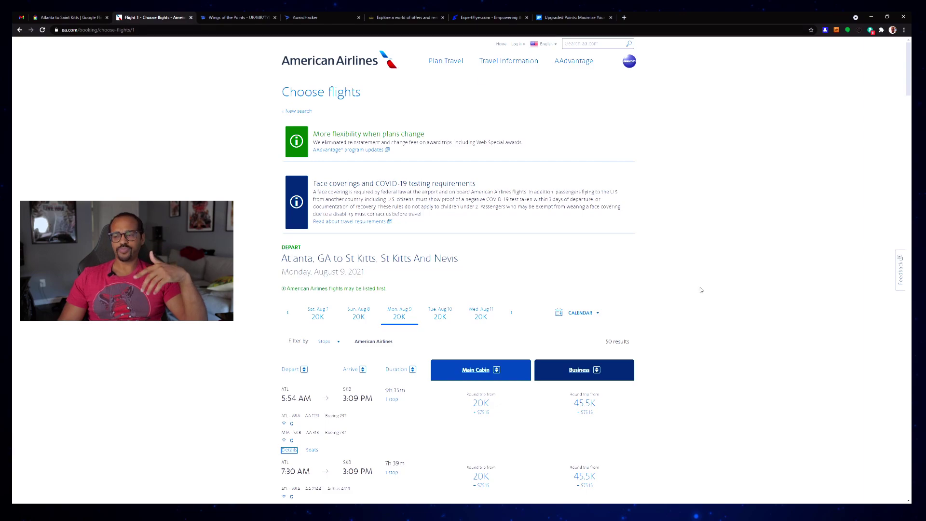
scroll(699, 306, "down", 2)
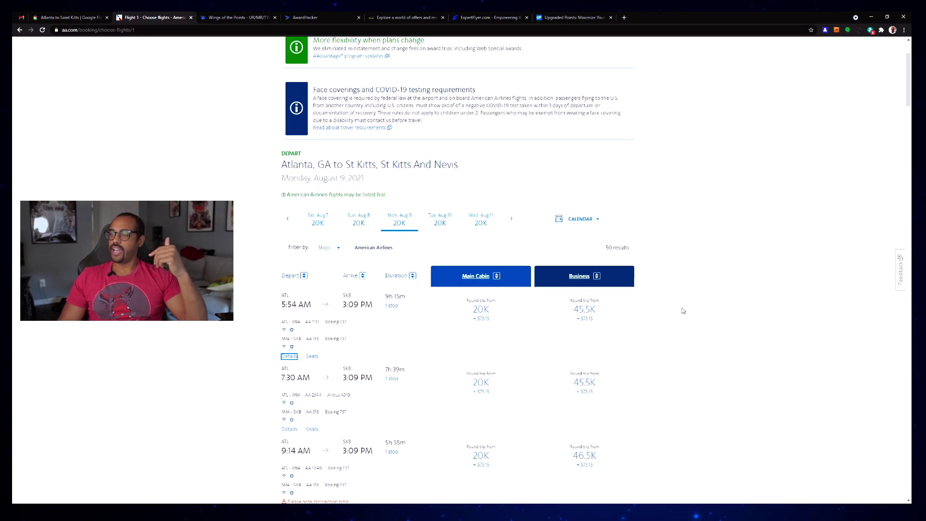
triple_click(298, 181)
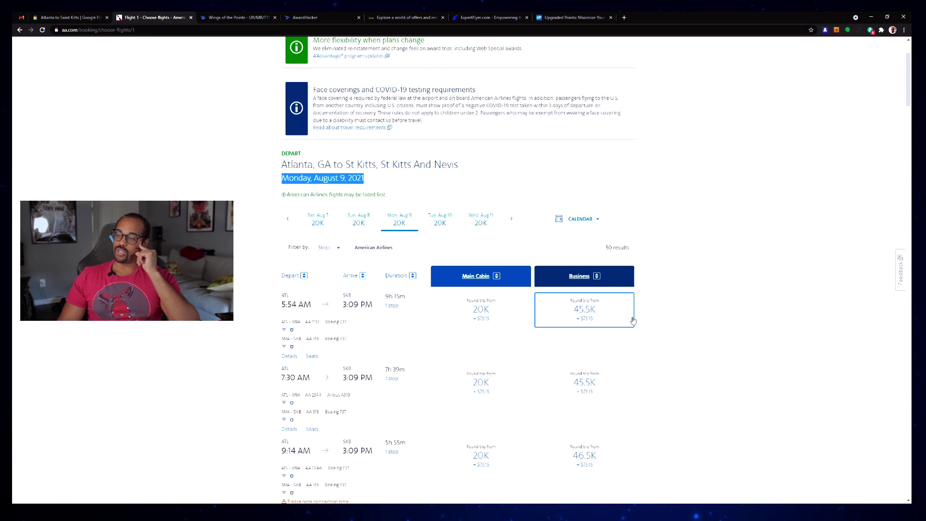
Inspect the Main Cabin and Business award options for the 5:54 AM flight, closing each without choosing a fare
left_click(510, 317)
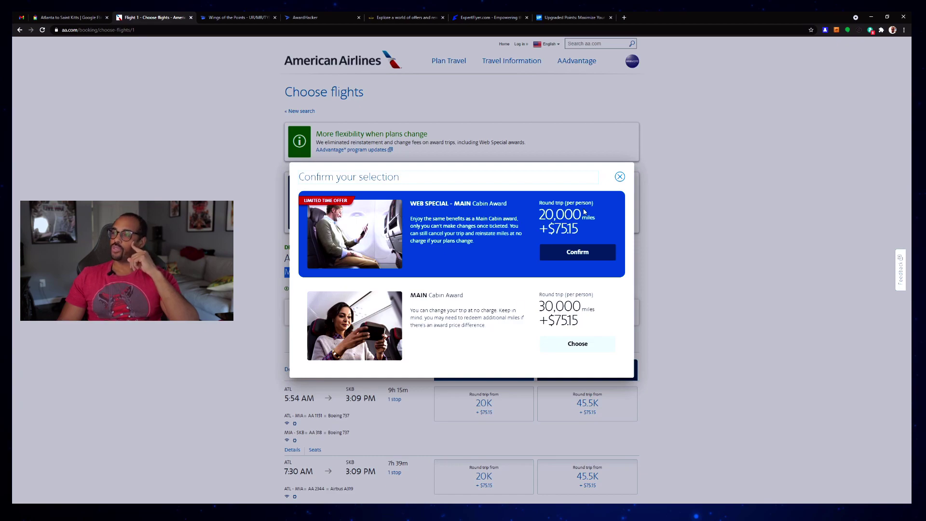
left_click(619, 178)
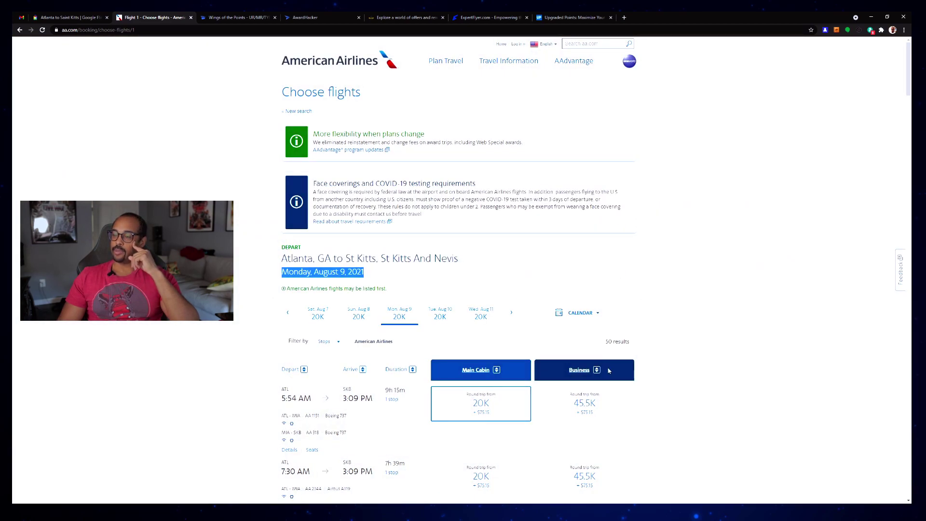
left_click(617, 411)
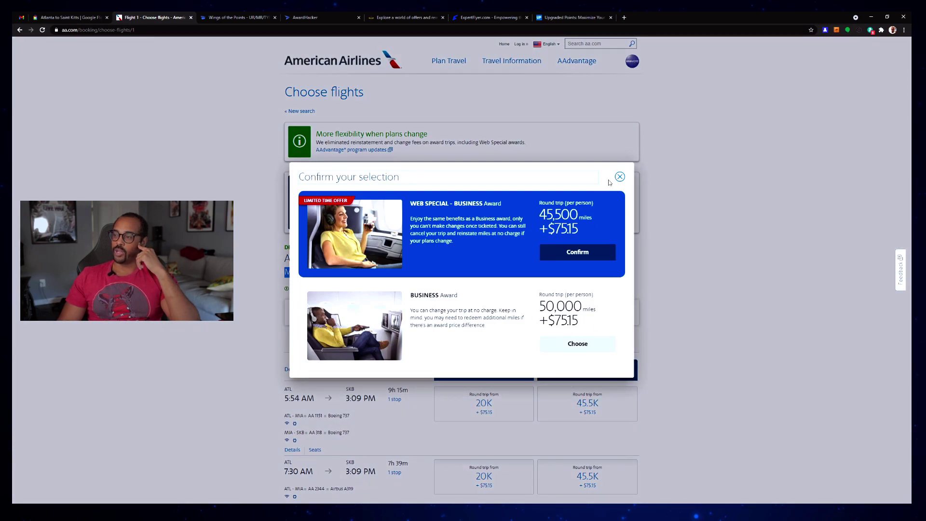
left_click(623, 175)
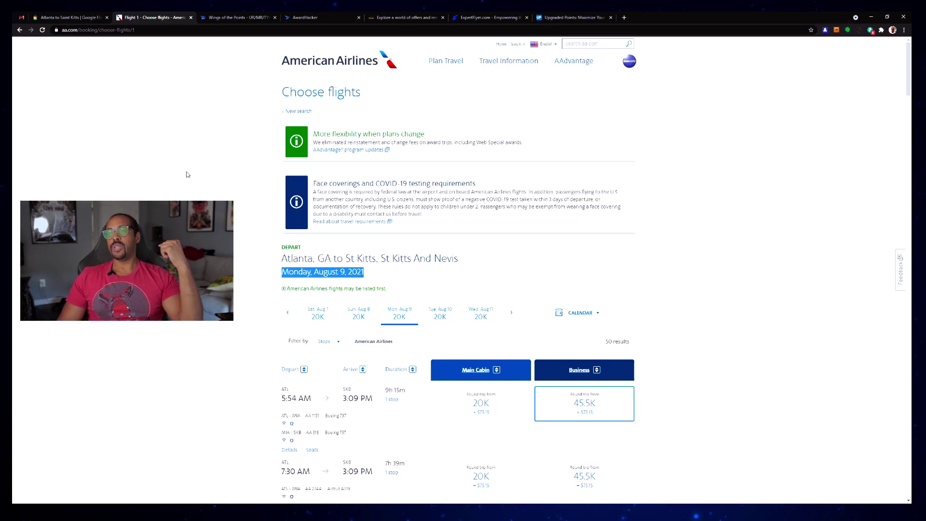
Switch to the US Credit Card Guide site and examine the Wings of the Points transfer chart
left_click(234, 19)
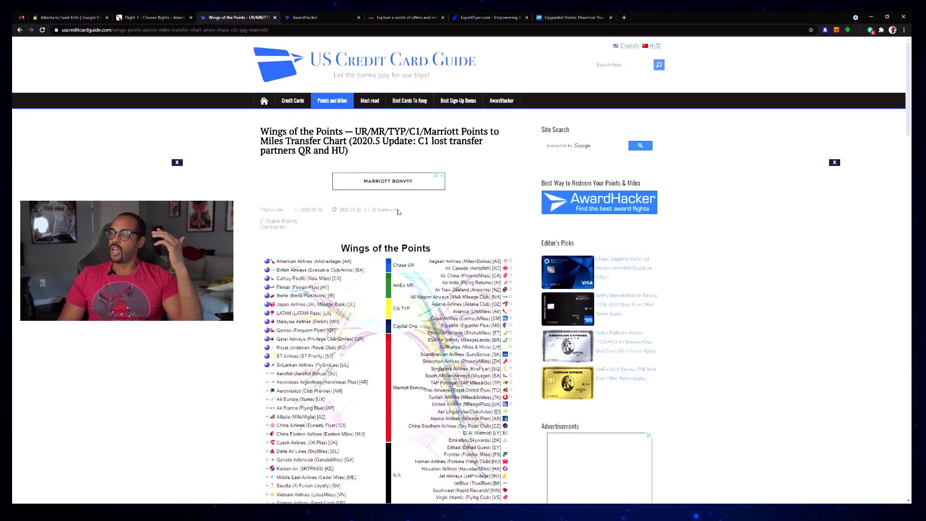
mouse_move(436, 308)
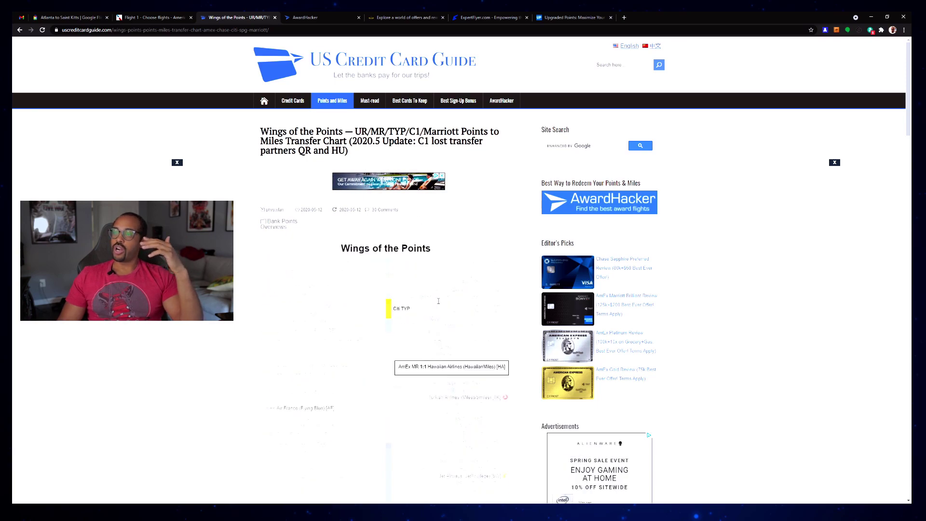
mouse_move(332, 102)
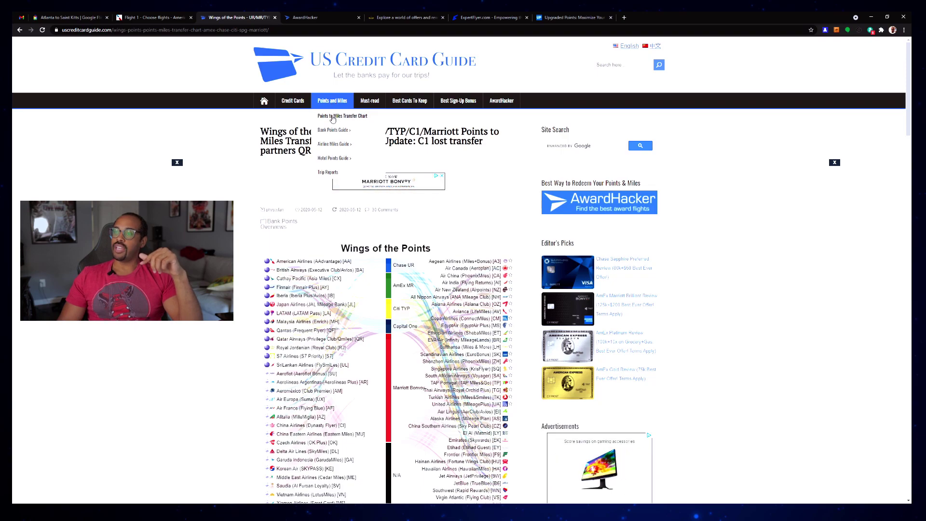
scroll(458, 270, "down", 1)
scroll(311, 166, "down", 1)
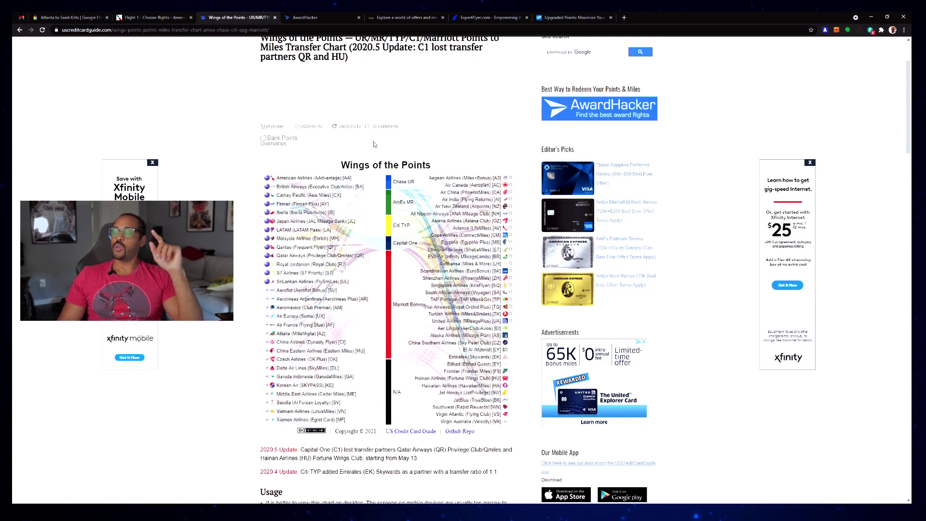
scroll(379, 139, "up", 2)
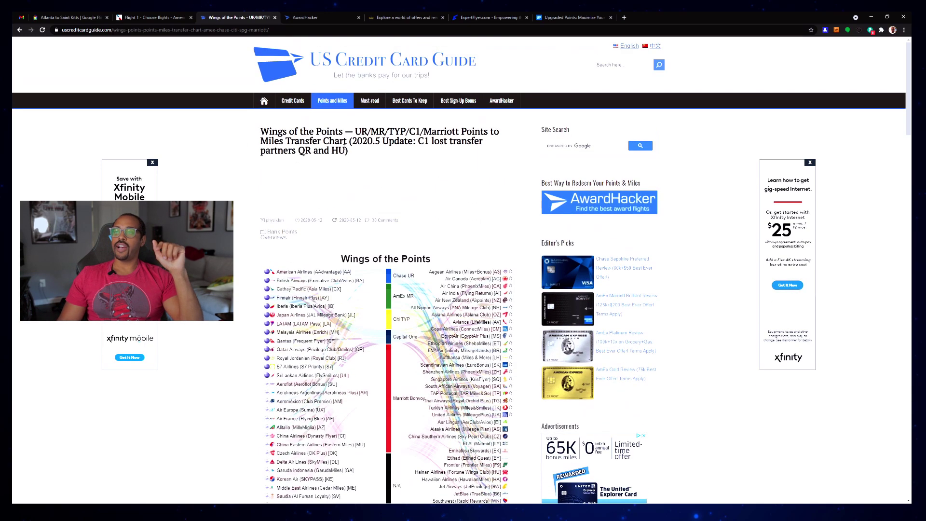
Switch to AwardHacker, read its About information and close it
left_click(308, 18)
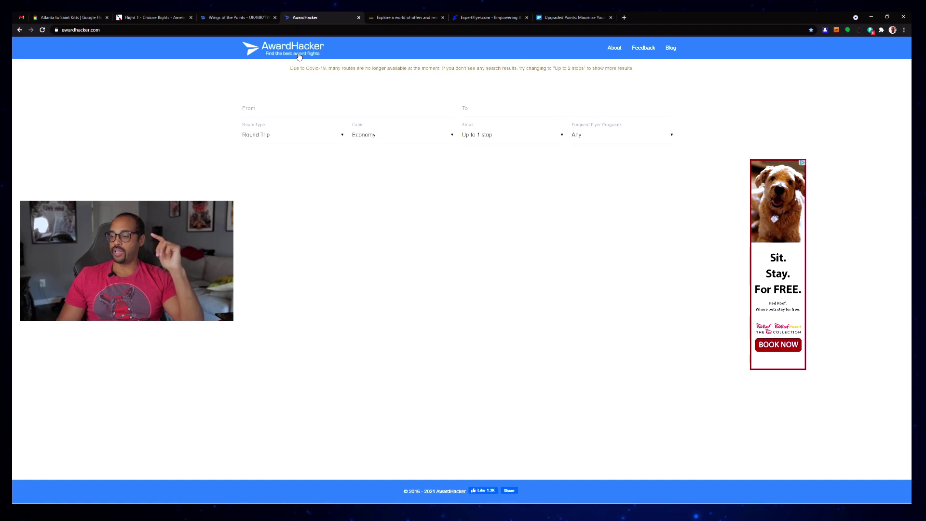
left_click(614, 48)
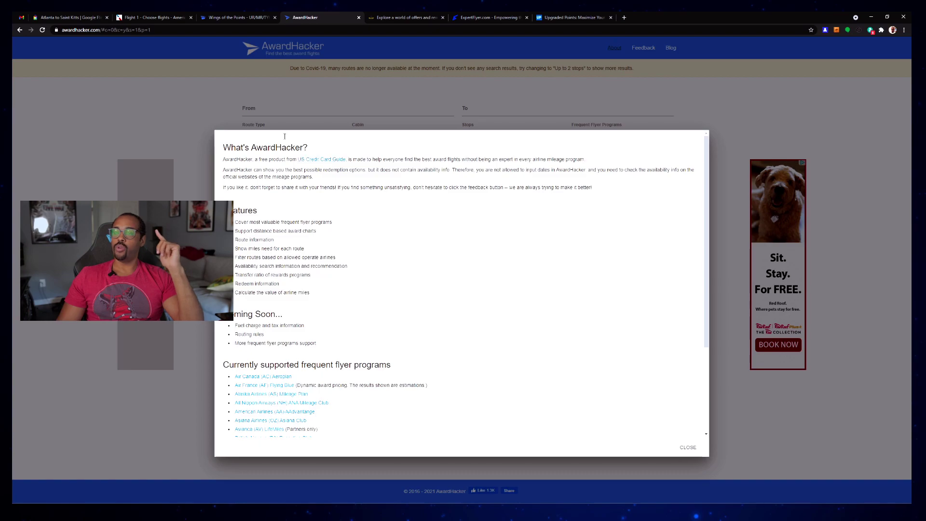
left_click(195, 100)
Search award flights from Atlanta, all airports (ATL), to Basseterre, Saint Kitts and Nevis (SKB)
left_click(306, 108)
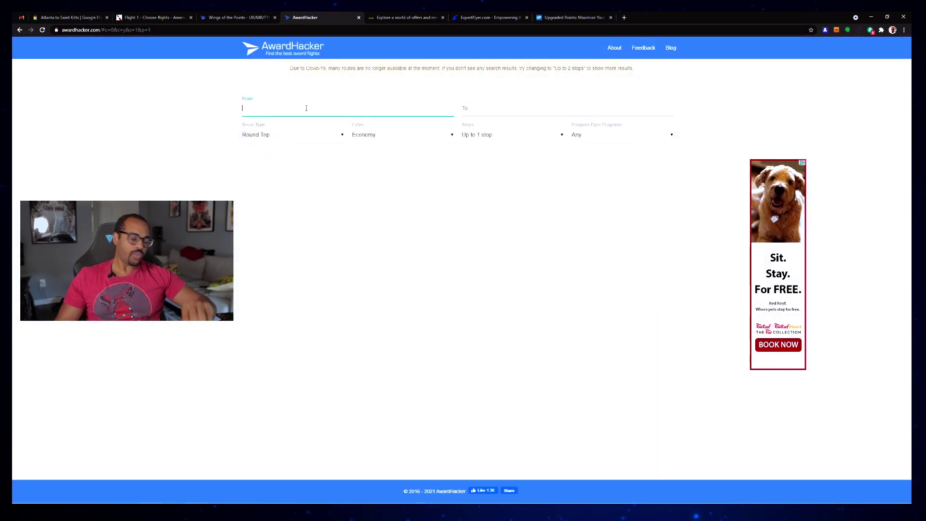
type("atlanta")
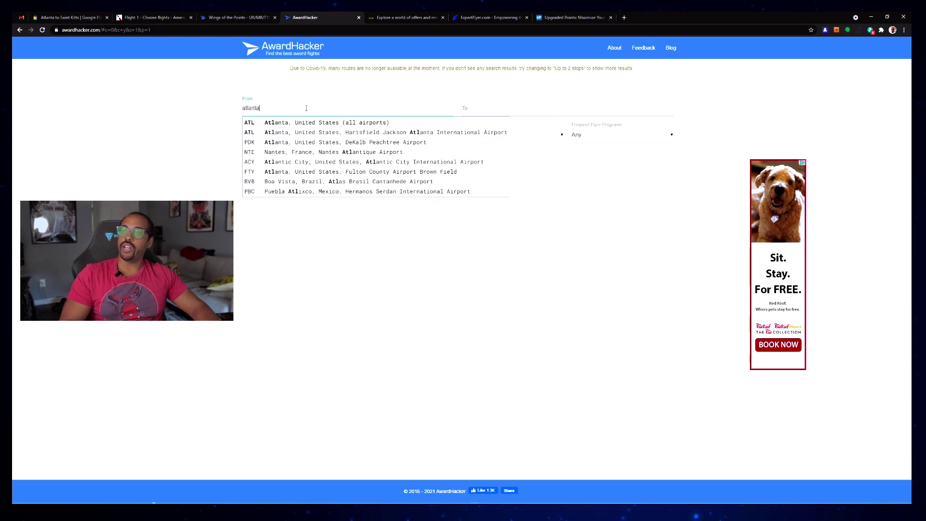
left_click(316, 123)
left_click(530, 109)
type("skb")
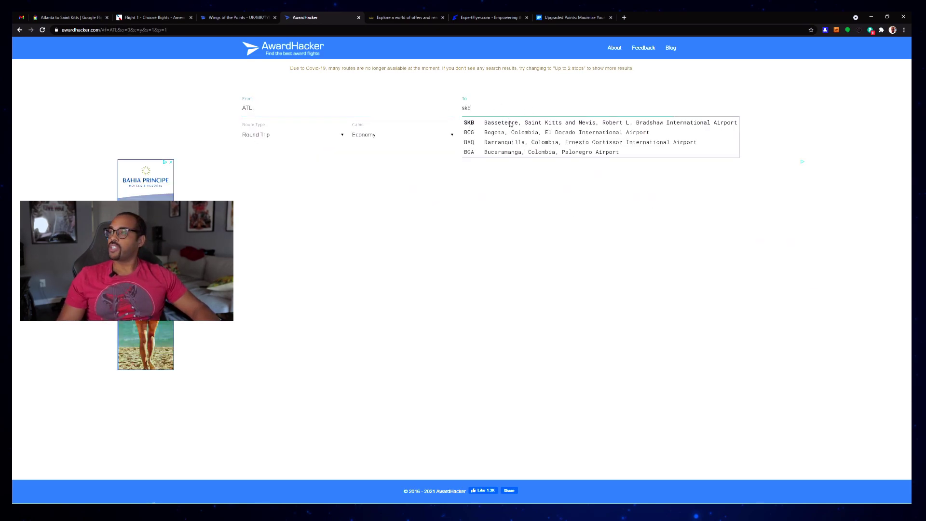
left_click(508, 122)
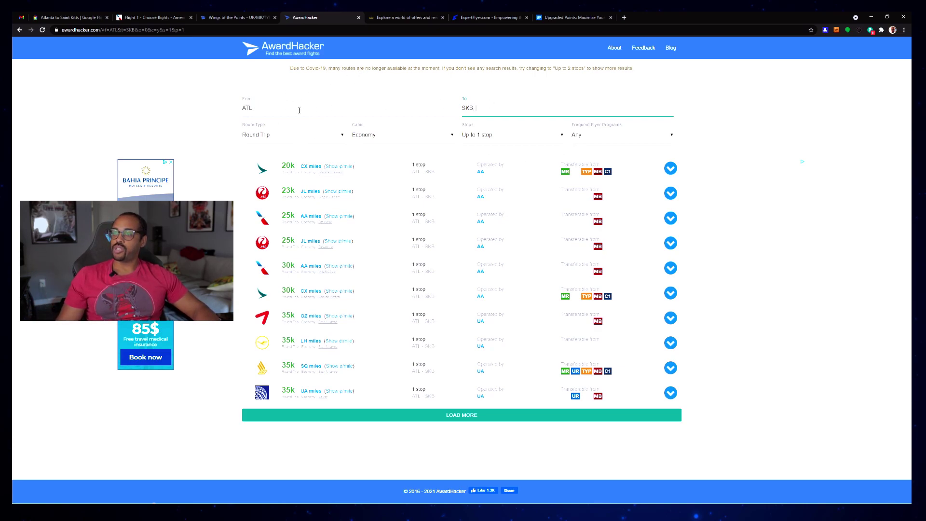
Look through the available cabin classes and frequent flyer program filters without changing them
left_click(449, 135)
left_click(447, 138)
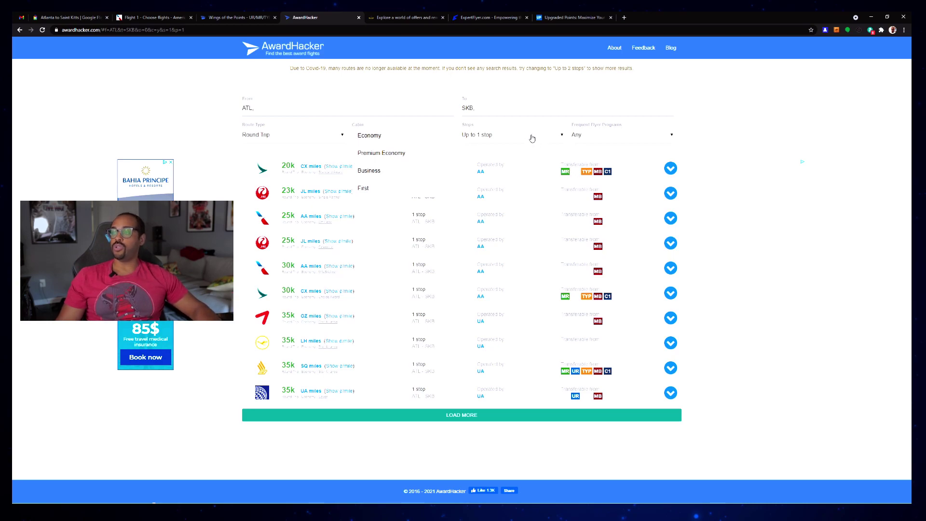
left_click(653, 135)
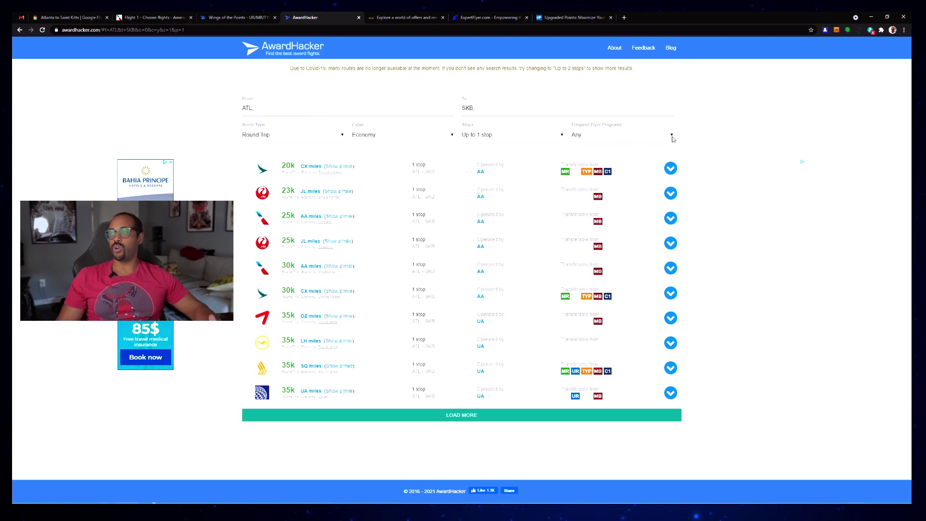
left_click(588, 139)
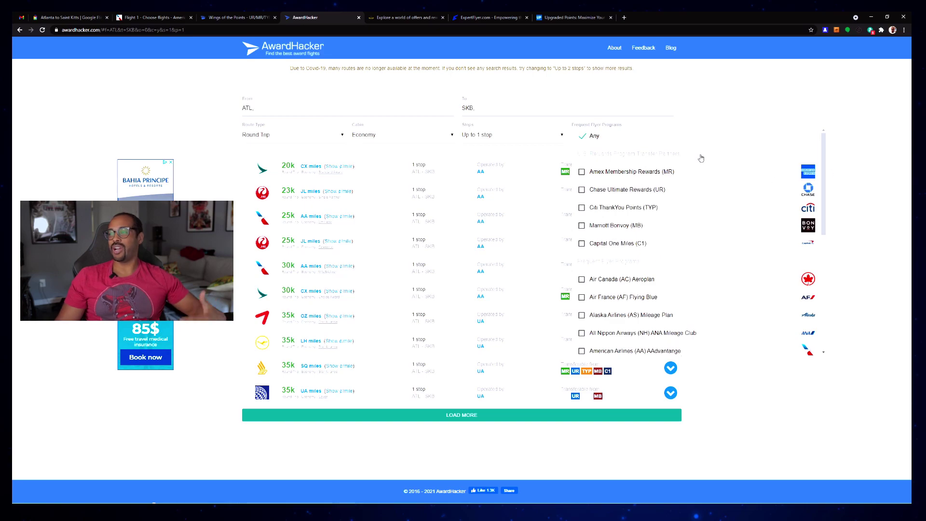
left_click(856, 162)
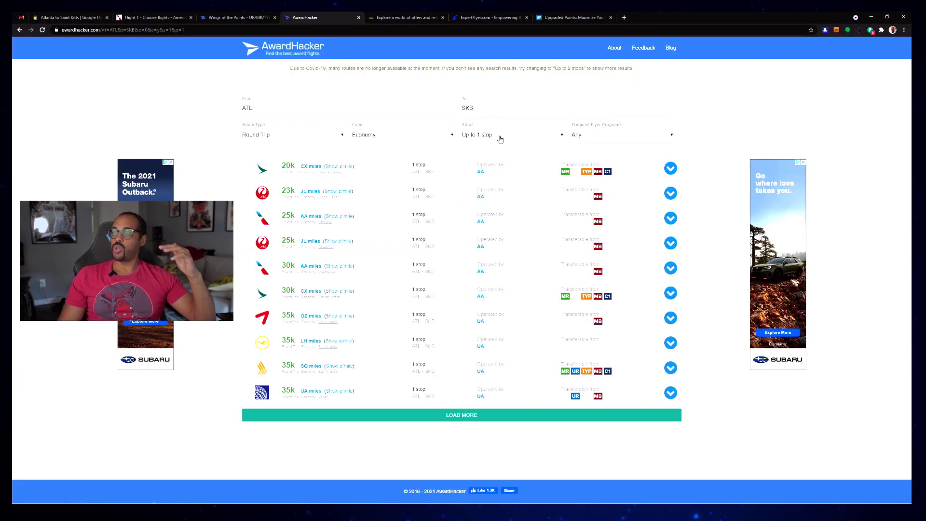
Set the stops filter to up to 2 stops for the ATL to SKB search
left_click(540, 294)
left_click(486, 172)
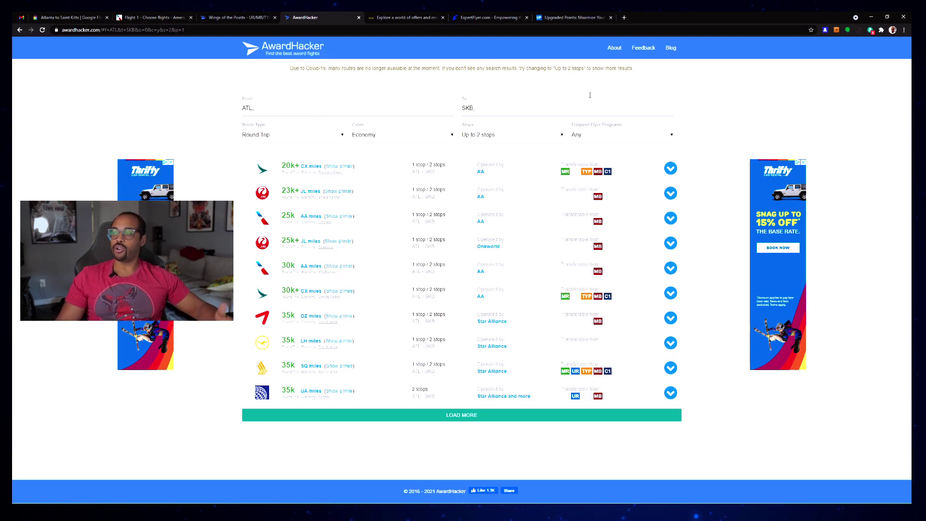
Change the destination to NRT and limit the results to up to 1 stop
left_click(489, 108)
type("NRT")
left_click(488, 126)
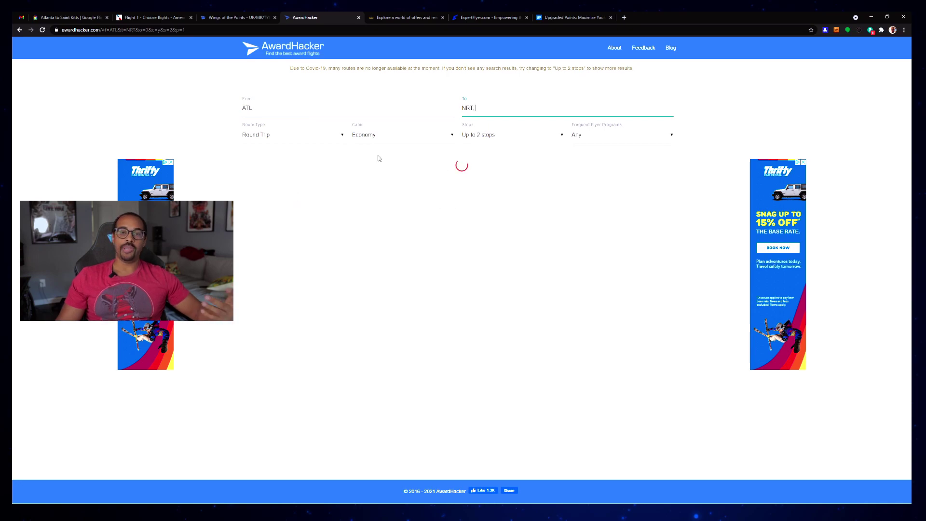
left_click(490, 136)
left_click(488, 153)
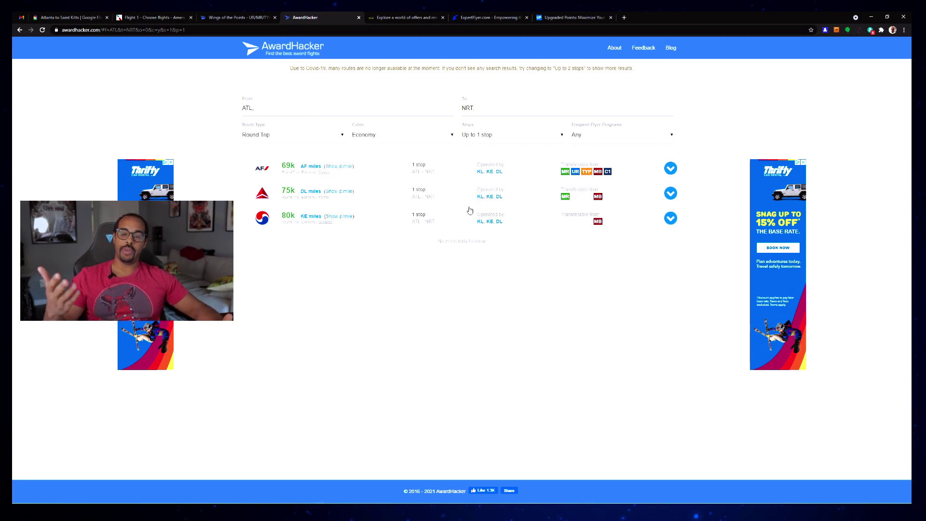
Allow up to 2 stops and change the destination to Basseterre, Saint Kitts and Nevis (SKB)
left_click(487, 135)
left_click(488, 176)
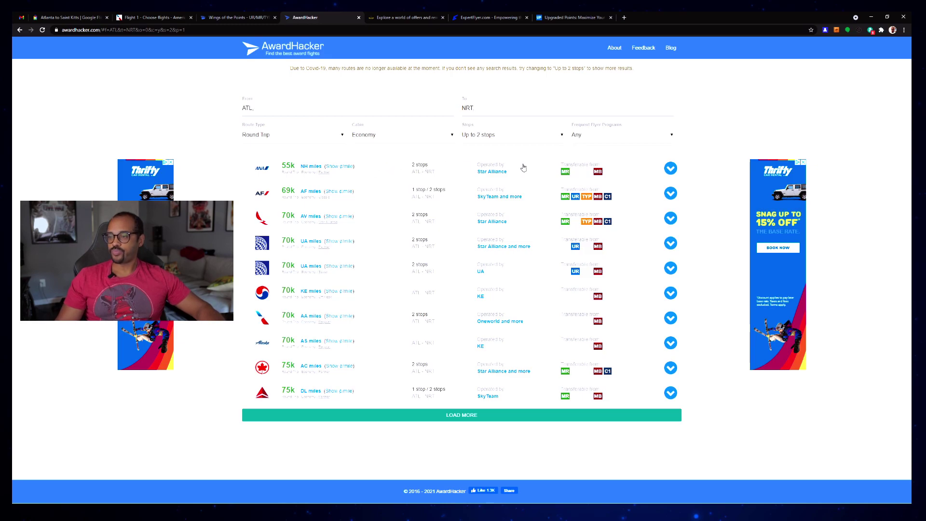
left_click(508, 108)
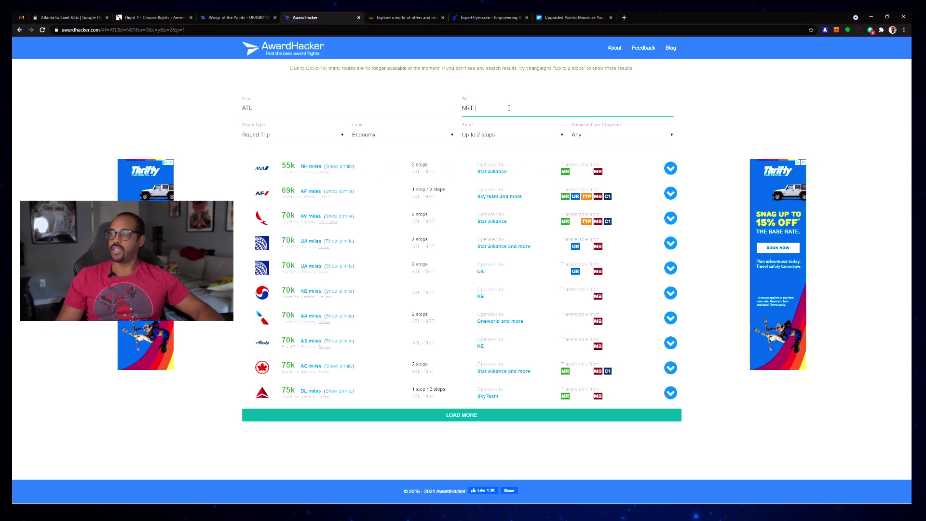
key("ctrl+a")
key("BackSpace")
type("skb")
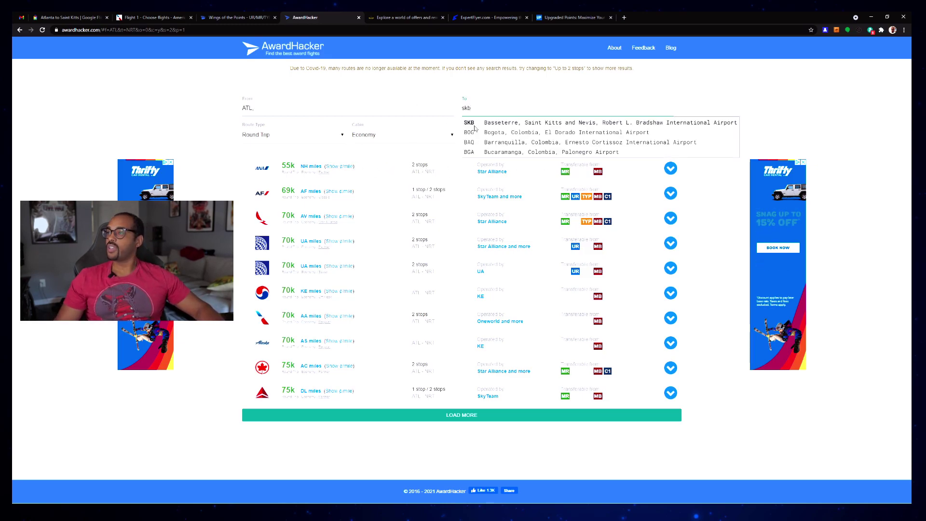
left_click(475, 127)
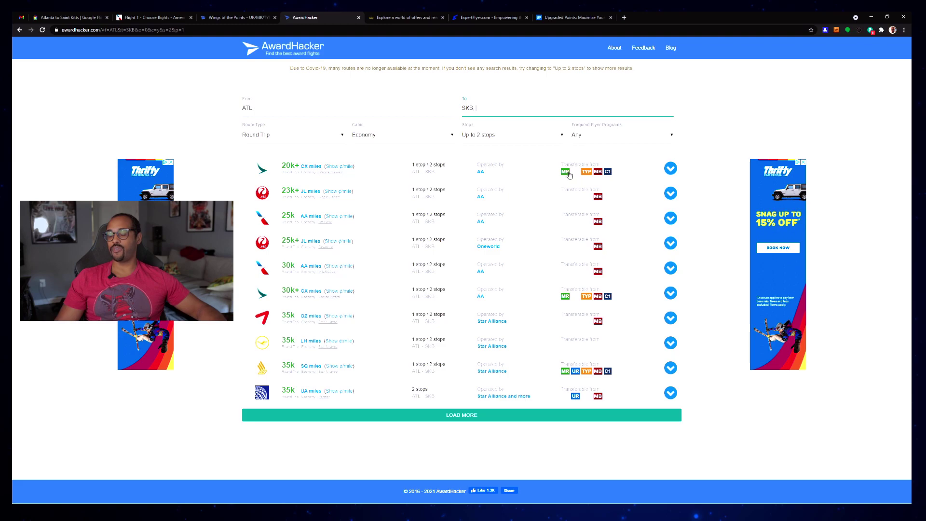
Examine the ticket search instructions for the 20k+ Cathay Pacific (CX) miles award, including its contact options and recommended airline websites
left_click(382, 173)
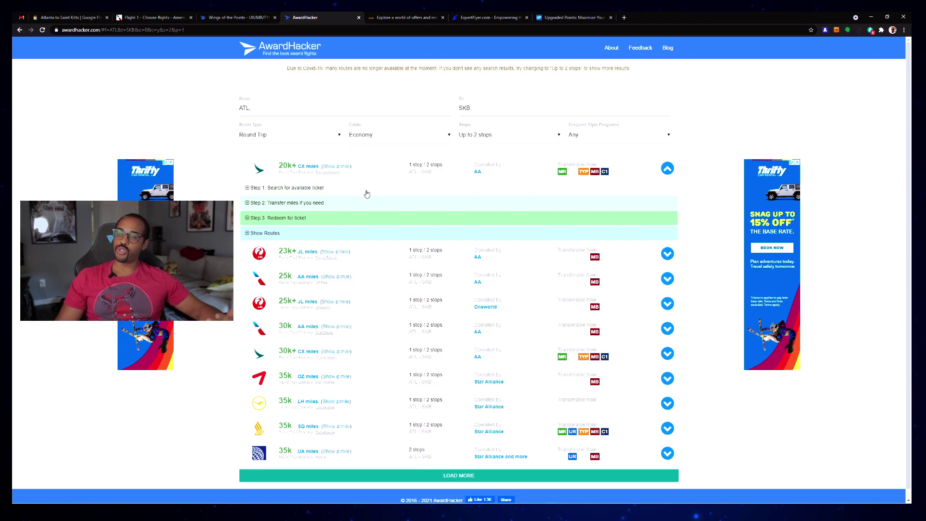
left_click(345, 189)
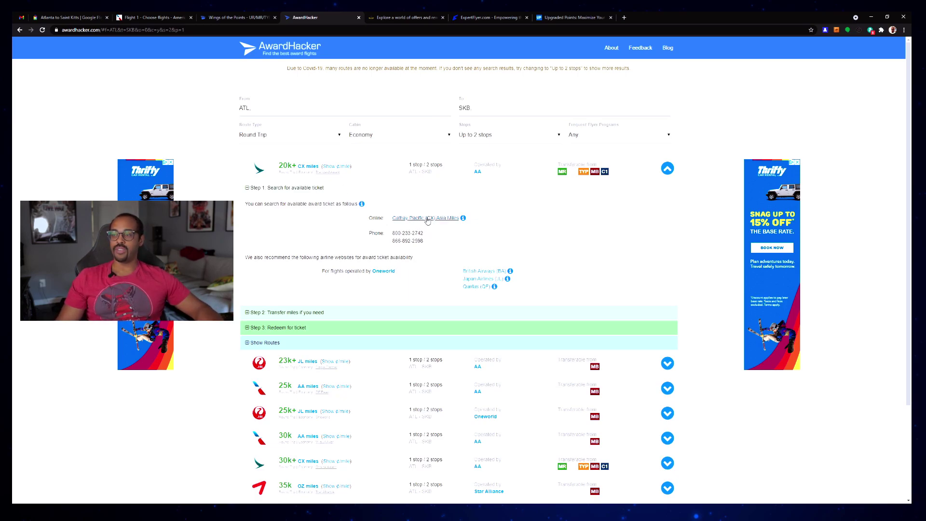
left_click_drag(393, 232, 431, 240)
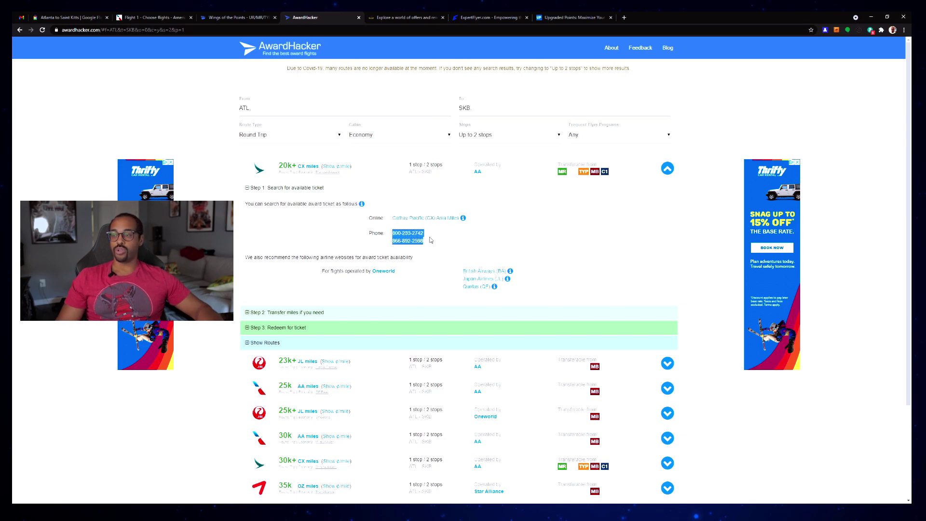
left_click_drag(398, 233, 423, 236)
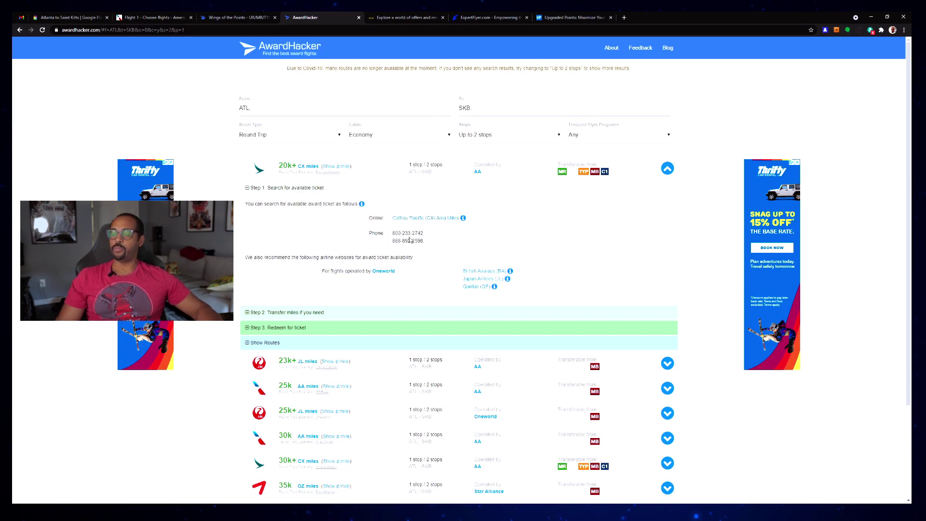
left_click(422, 240)
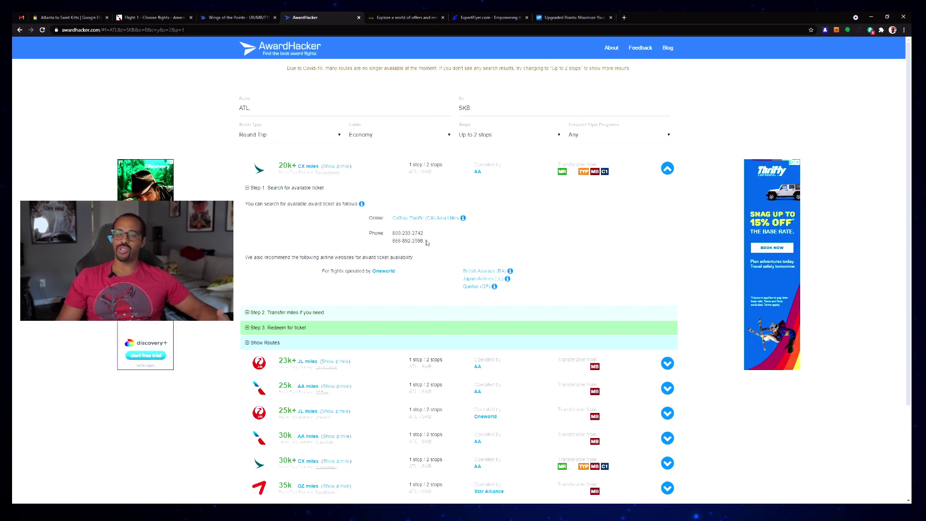
left_click_drag(423, 234, 391, 233)
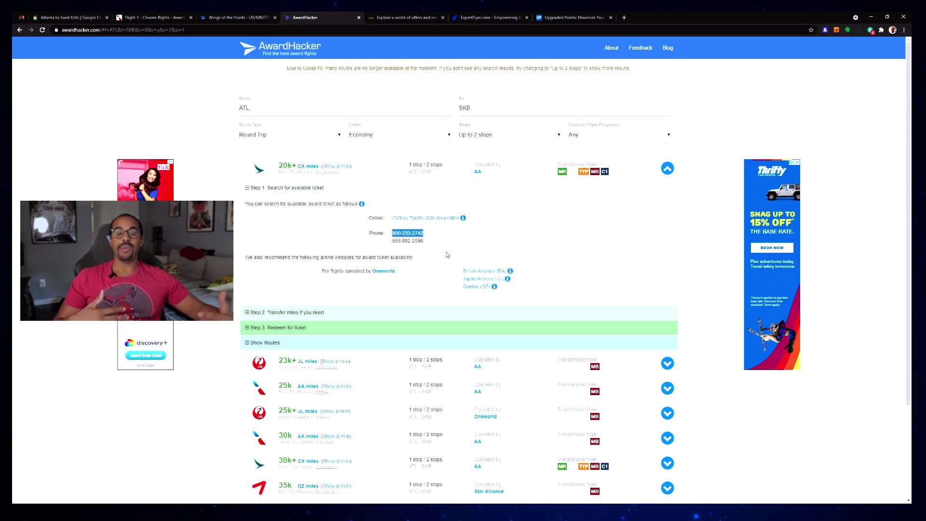
left_click_drag(523, 289, 362, 272)
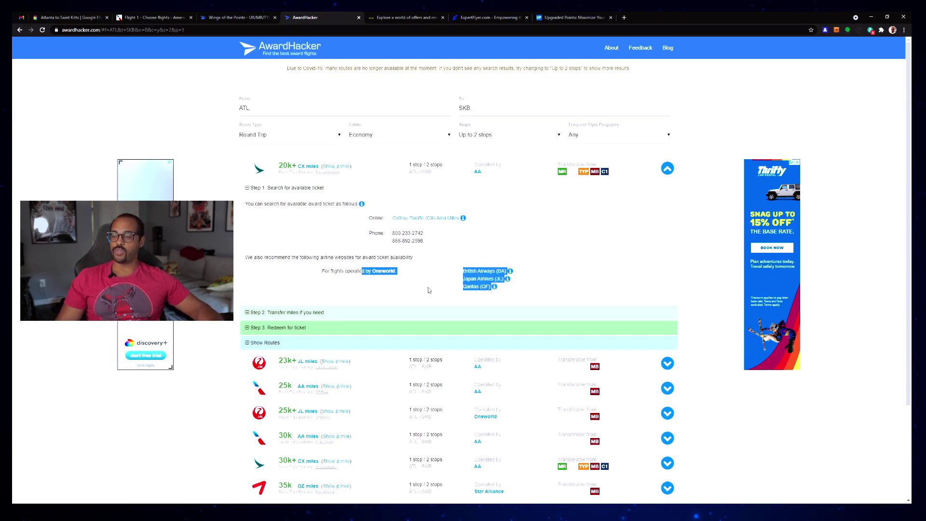
Check which points programs transfer to Cathay Pacific Asia Miles and at what ratios, then close the transfer and redemption details
left_click(370, 202)
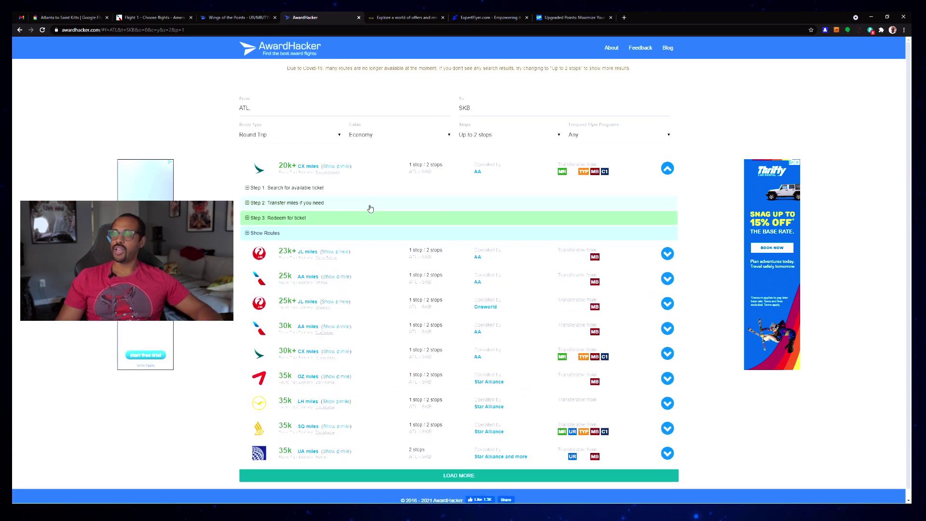
left_click(370, 204)
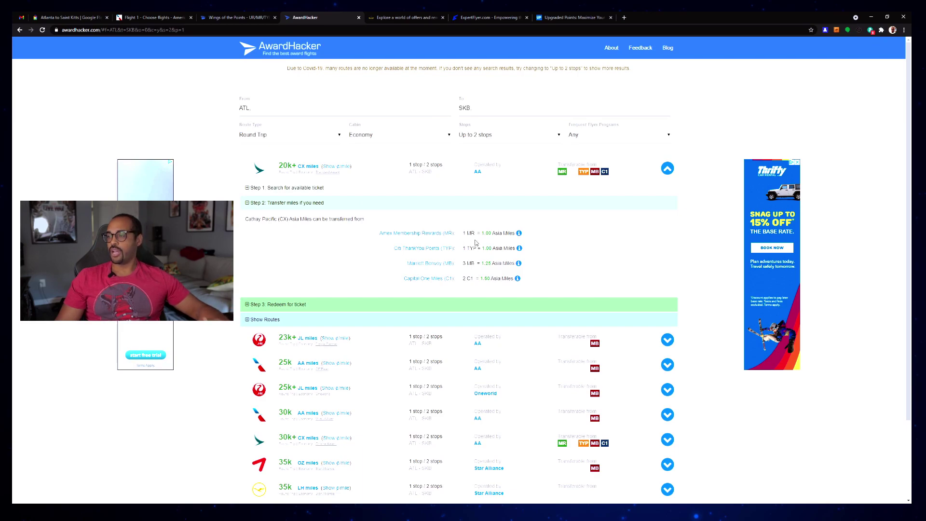
left_click(406, 203)
left_click(346, 220)
left_click(347, 216)
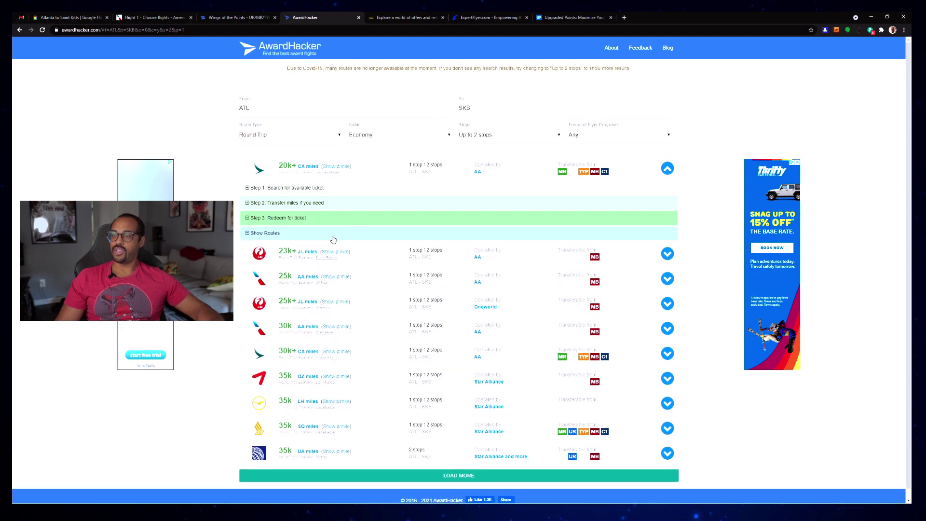
Examine the outbound routes of the Cathay Pacific miles award and reopen its ticket search instructions
left_click(333, 238)
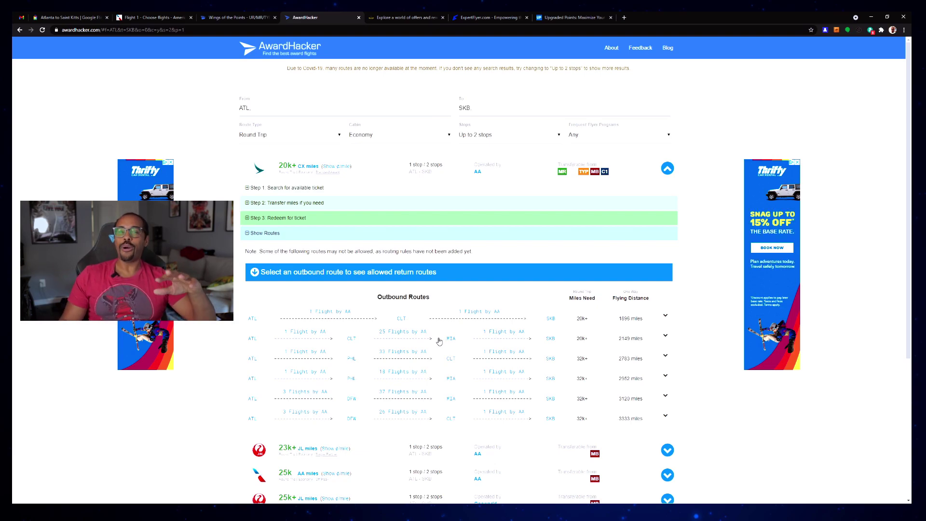
left_click(445, 235)
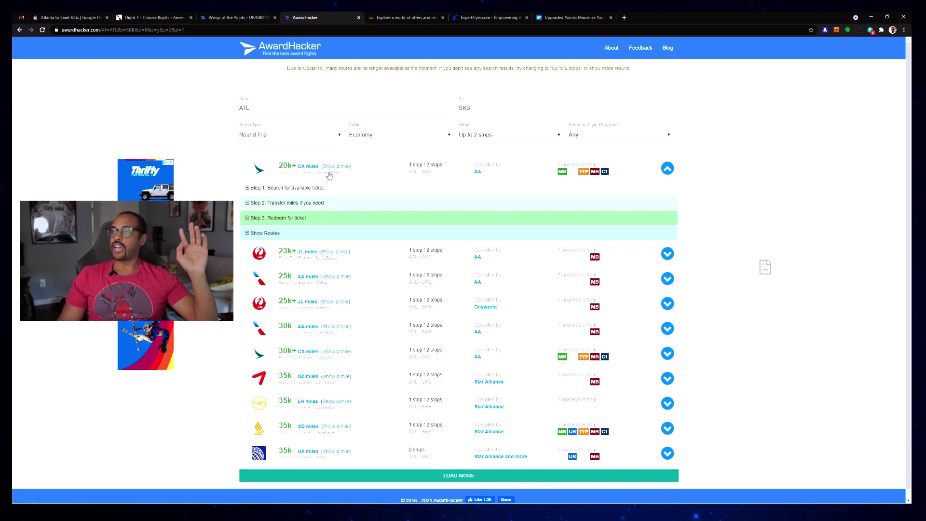
left_click(356, 192)
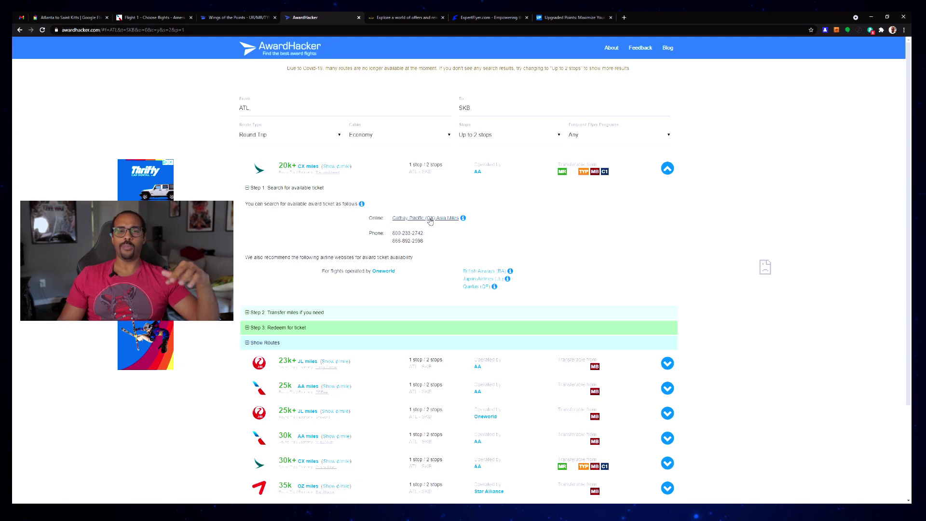
Switch to the Asia Miles website and log in with the prefilled account credentials
left_click(394, 18)
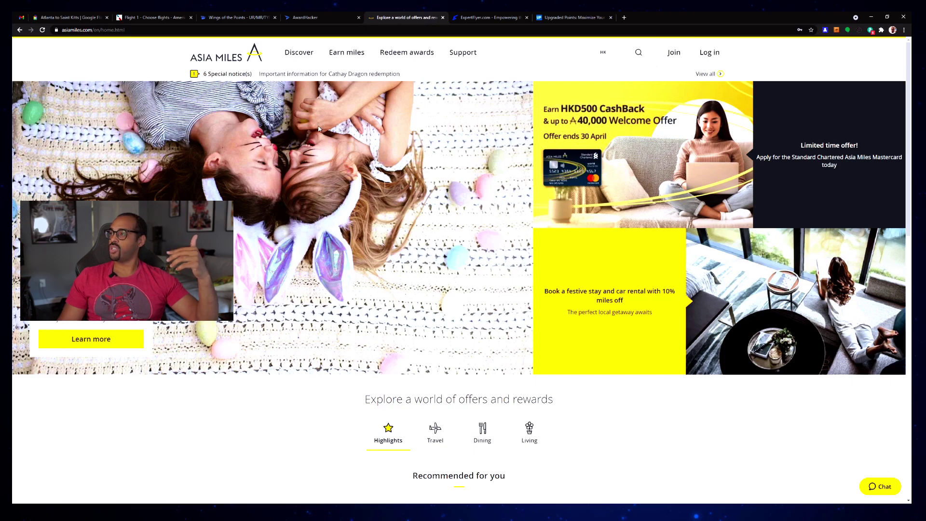
left_click(722, 54)
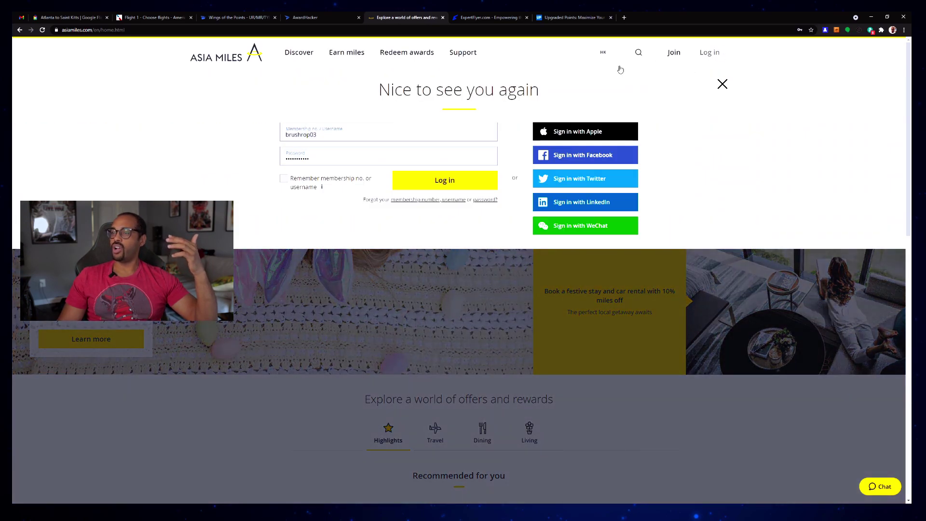
left_click(443, 180)
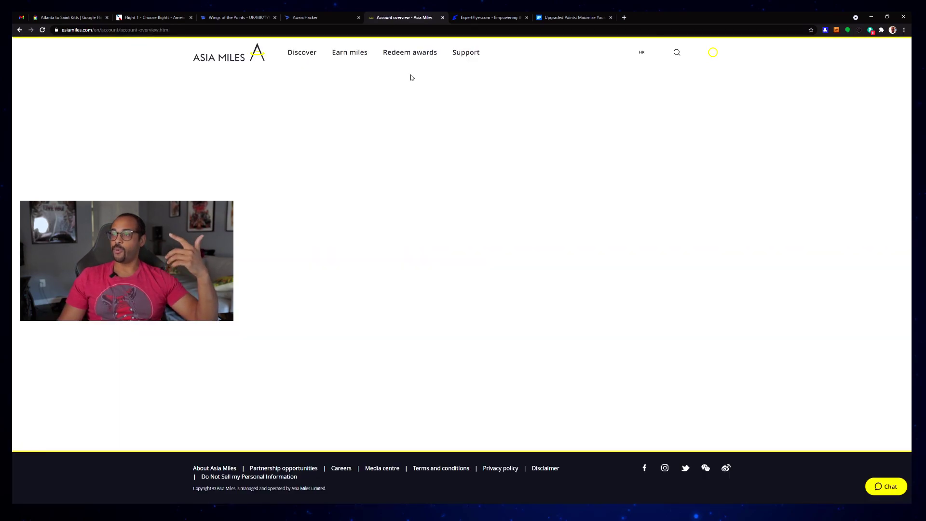
Open the Asia Miles flight award charts and look through the standard and Airline Partners Award Chart sections
mouse_move(427, 66)
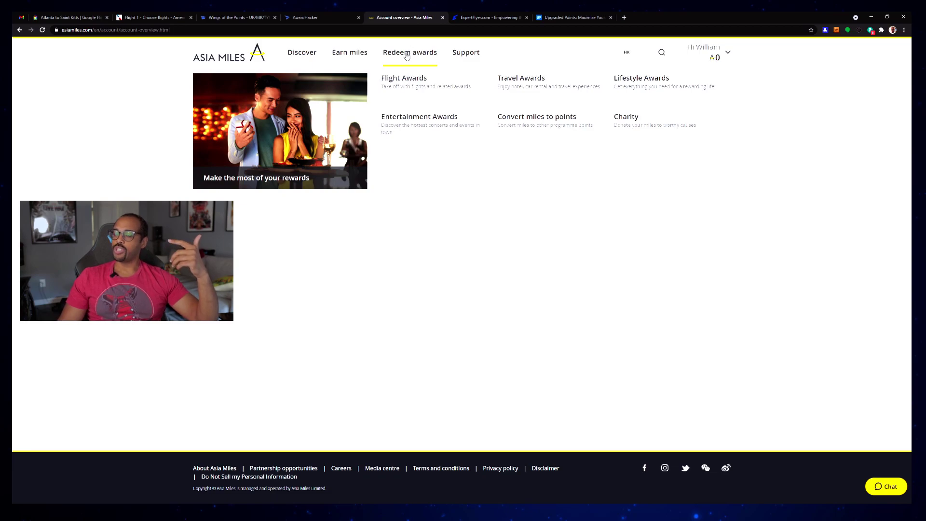
left_click(407, 85)
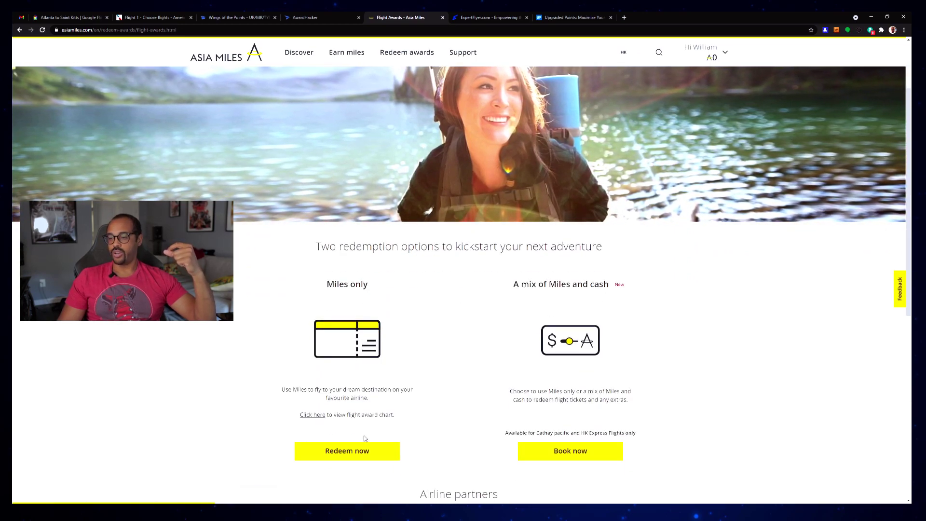
left_click(305, 415)
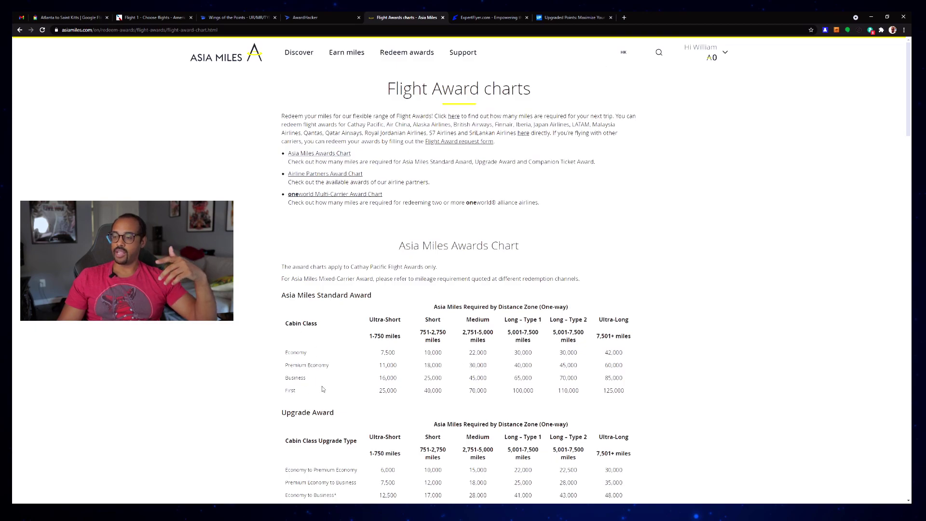
scroll(322, 388, "down", 6)
scroll(430, 377, "down", 3)
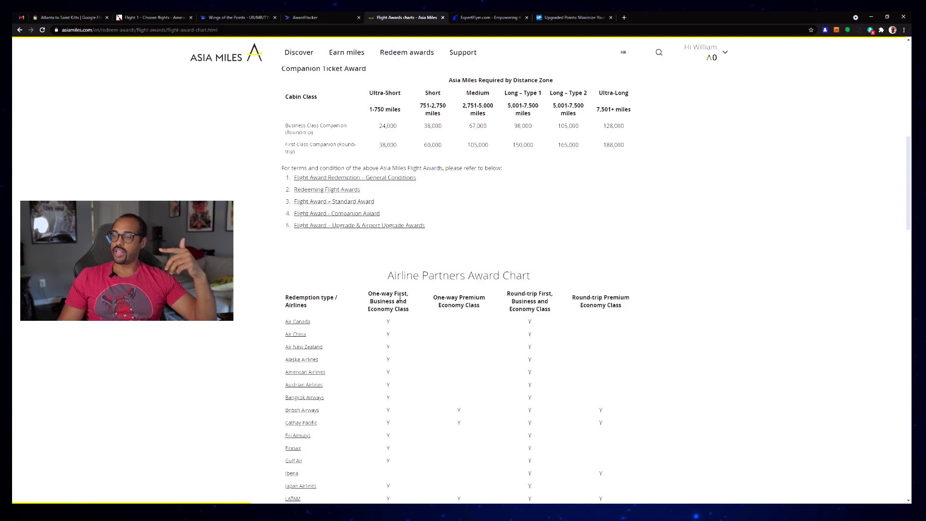
scroll(395, 308, "down", 2)
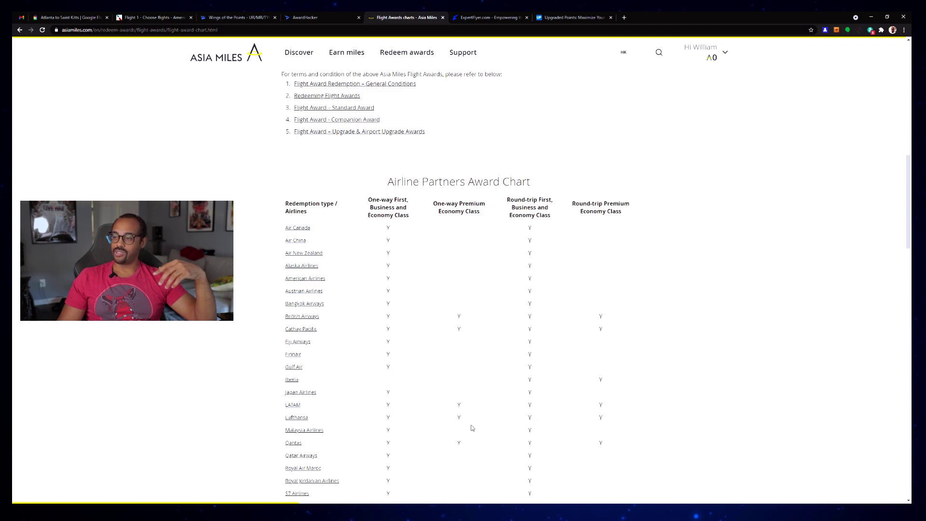
scroll(576, 318, "up", 2)
Return to the flight awards page and start a miles-only redemption
key("alt+Left")
scroll(523, 336, "down", 2)
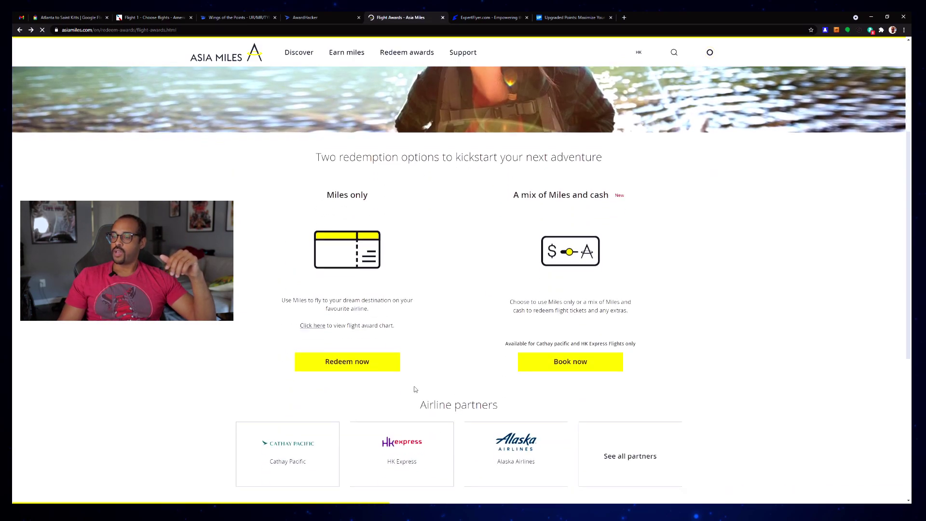
left_click(363, 359)
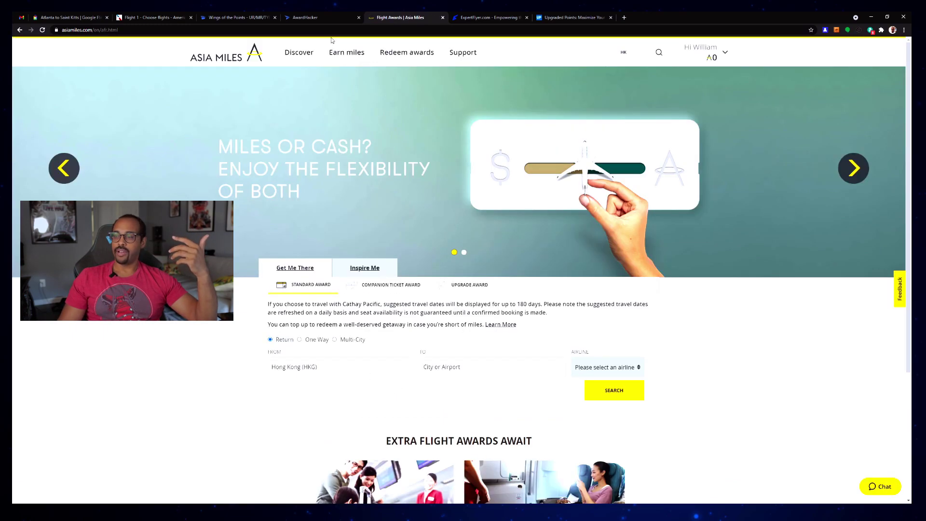
Search for a return standard award from Atlanta (ATL) to St Kitts (SKB) on American Airlines
left_click(339, 369)
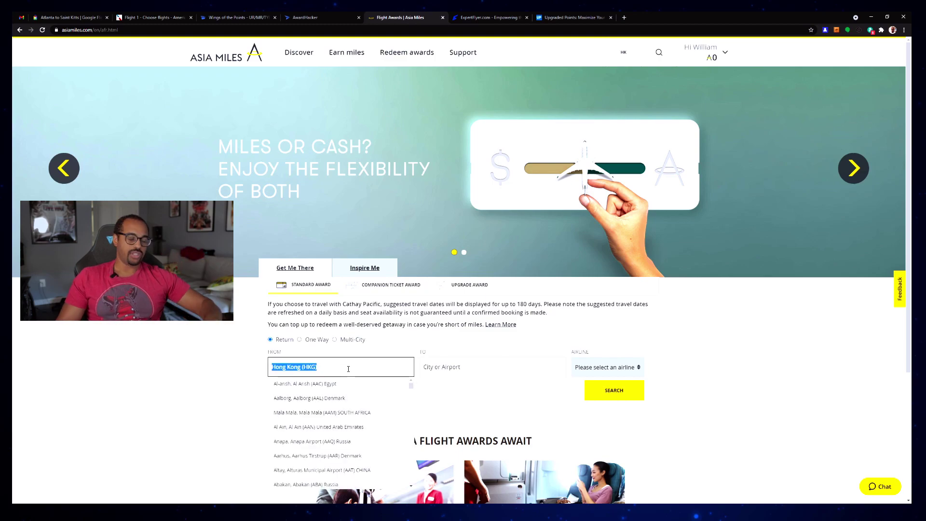
type("atl")
left_click(334, 386)
left_click(496, 367)
type("skb")
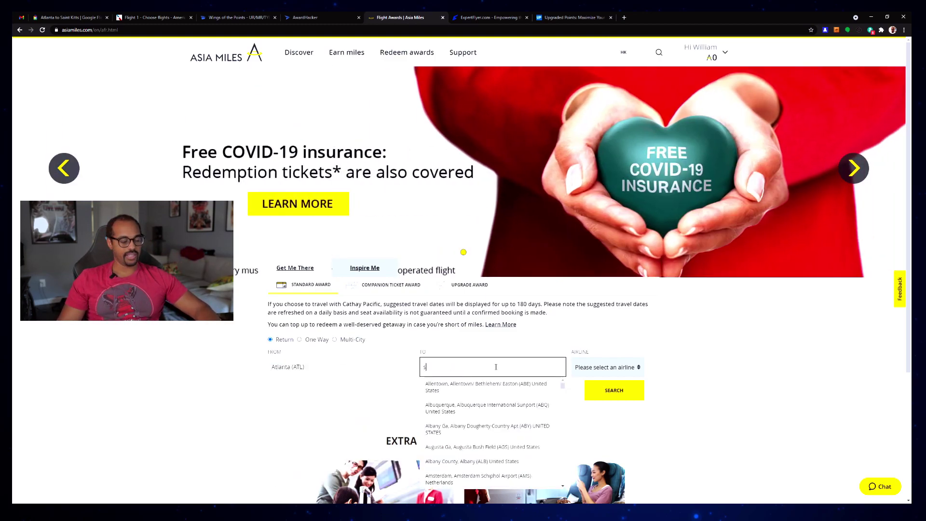
left_click(479, 388)
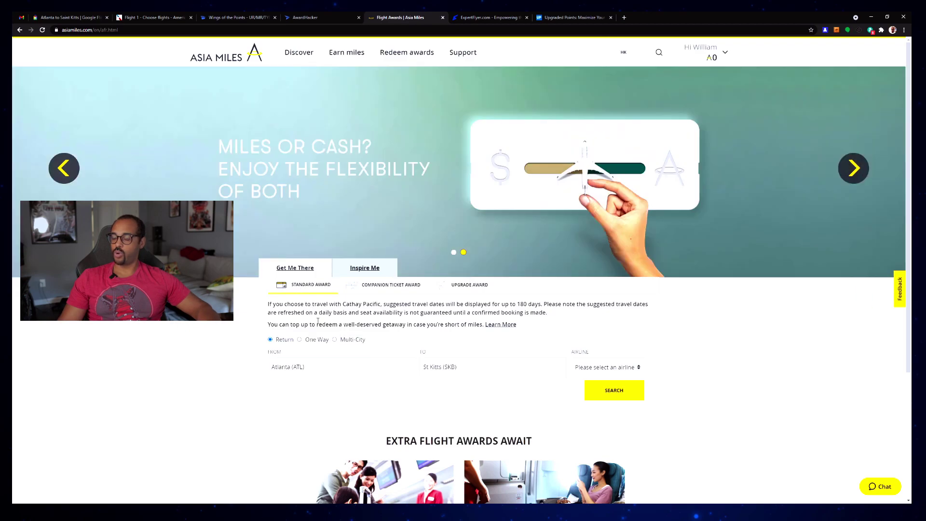
left_click(607, 368)
left_click(605, 404)
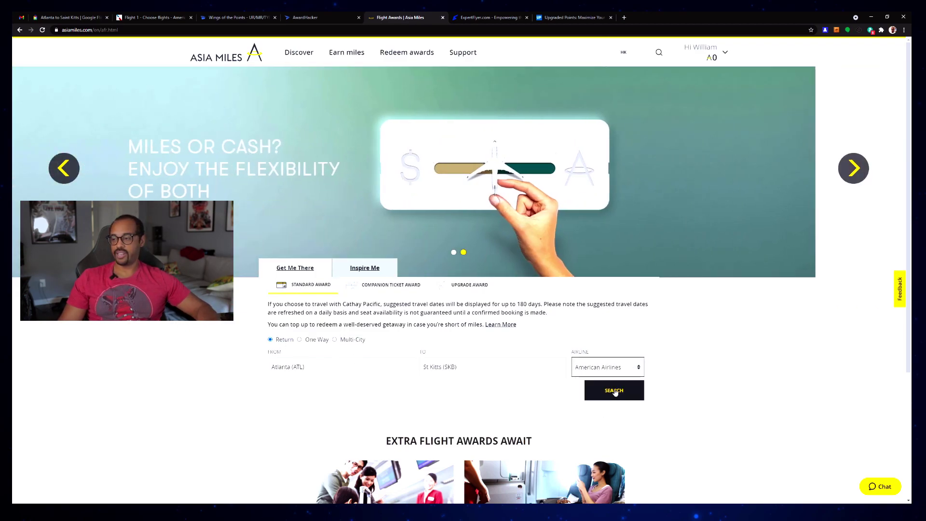
left_click(605, 394)
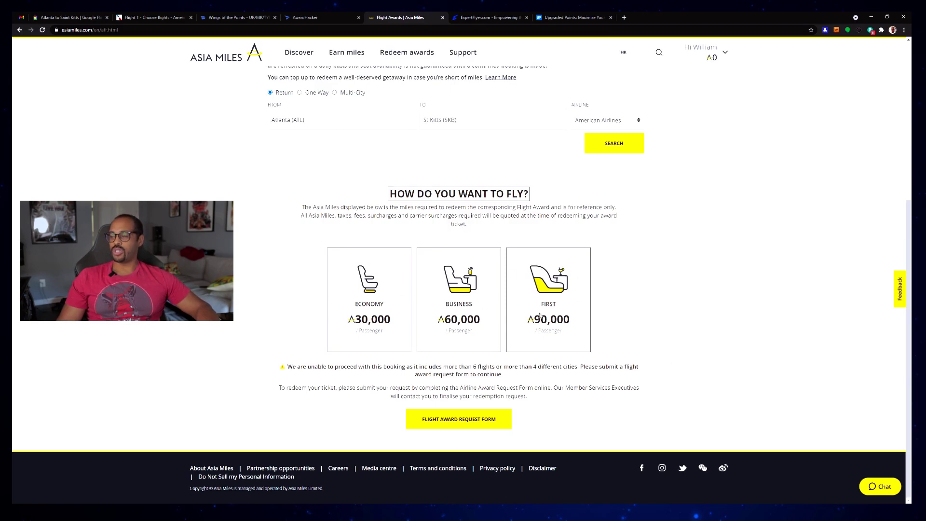
Select the Economy cabin and review the redemption conditions below the fare options
left_click(380, 301)
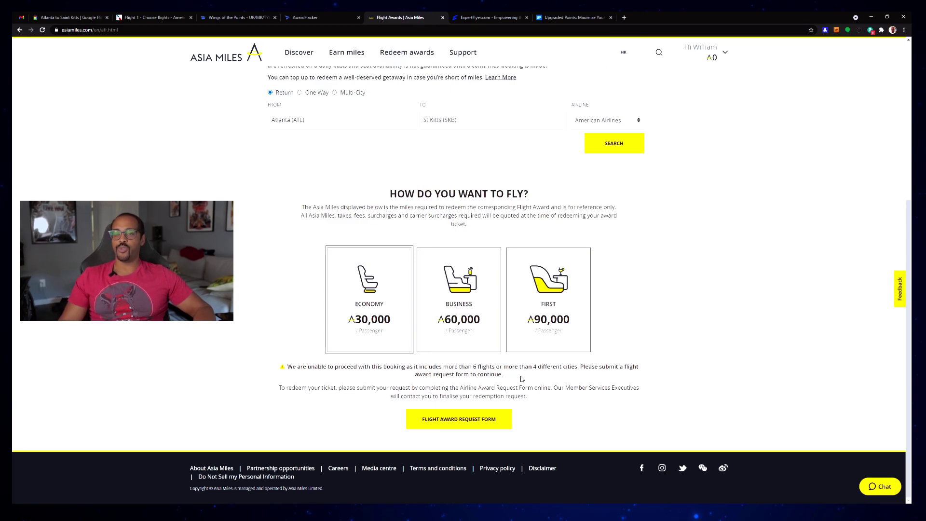
scroll(521, 378, "up", 2)
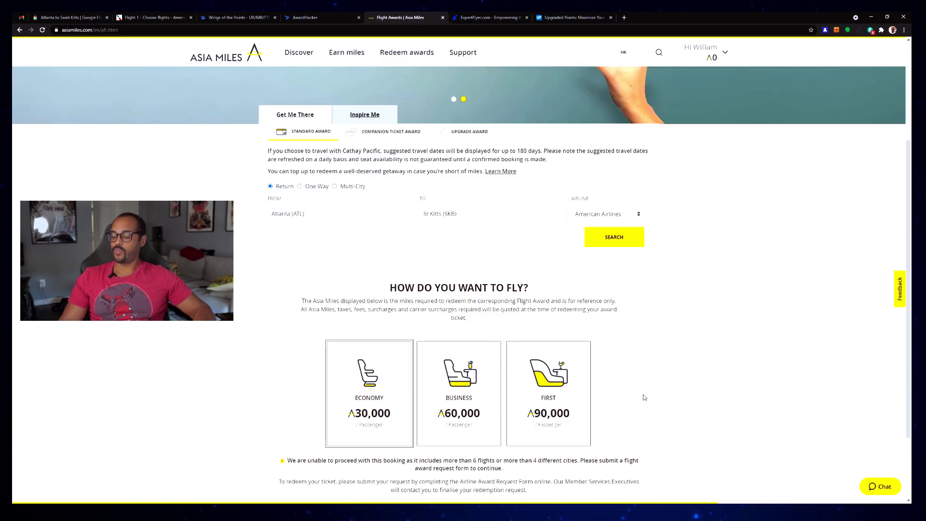
scroll(644, 397, "down", 2)
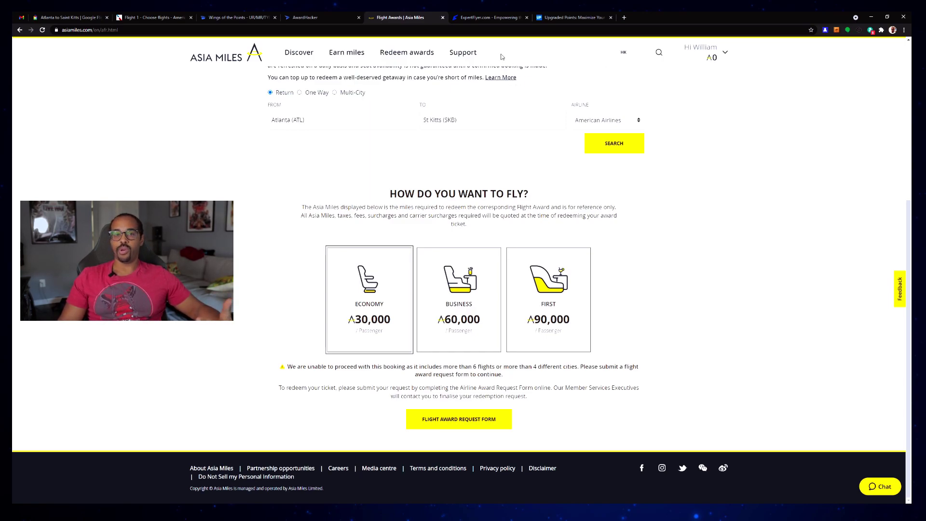
Switch to the American Airlines results and inspect the fare and booking code details of the 5:54 AM Atlanta to St Kitts itinerary
left_click(492, 20)
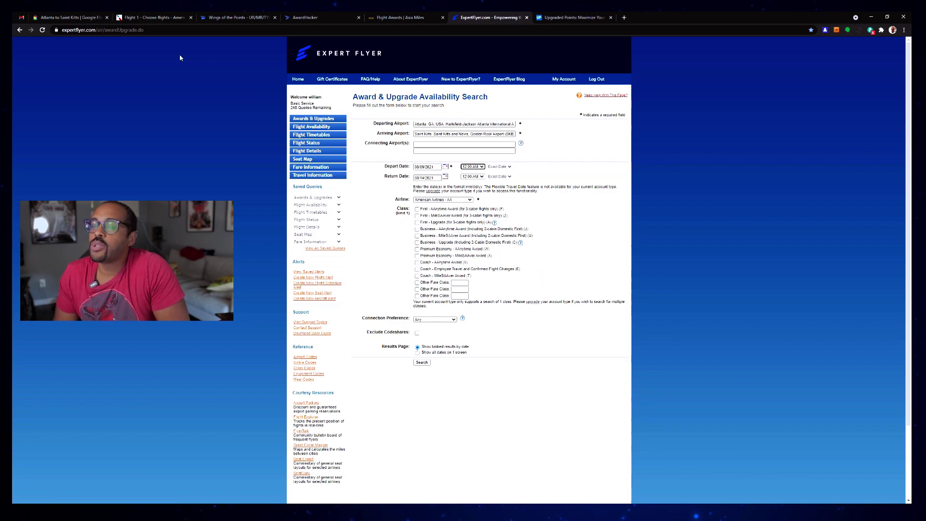
left_click(145, 18)
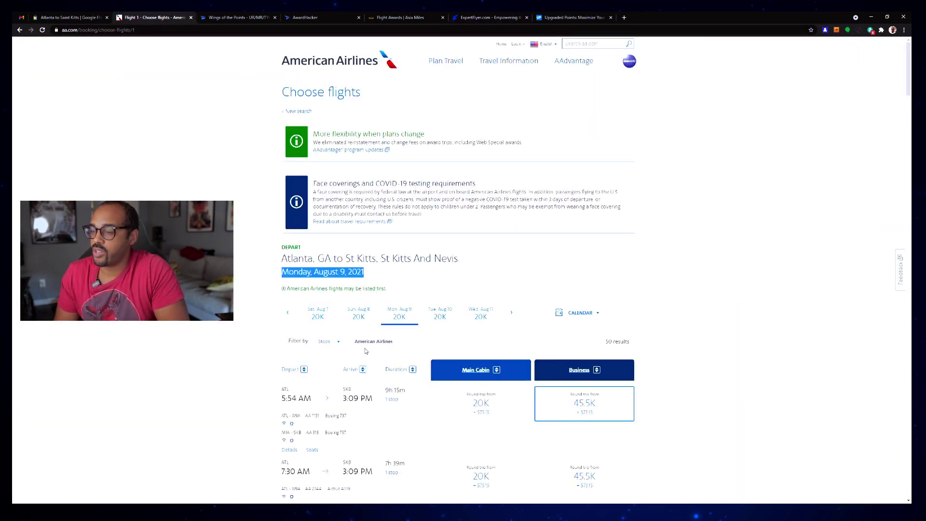
scroll(366, 351, "down", 2)
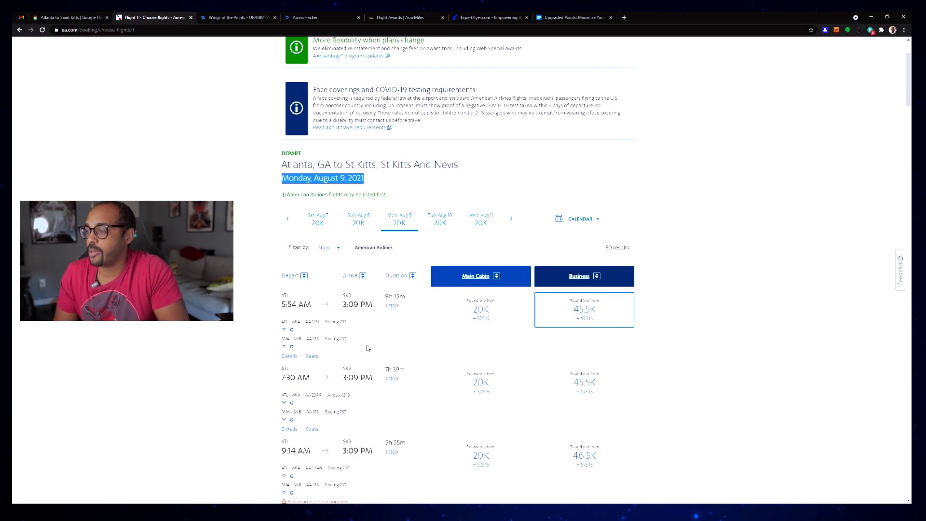
scroll(373, 347, "down", 2)
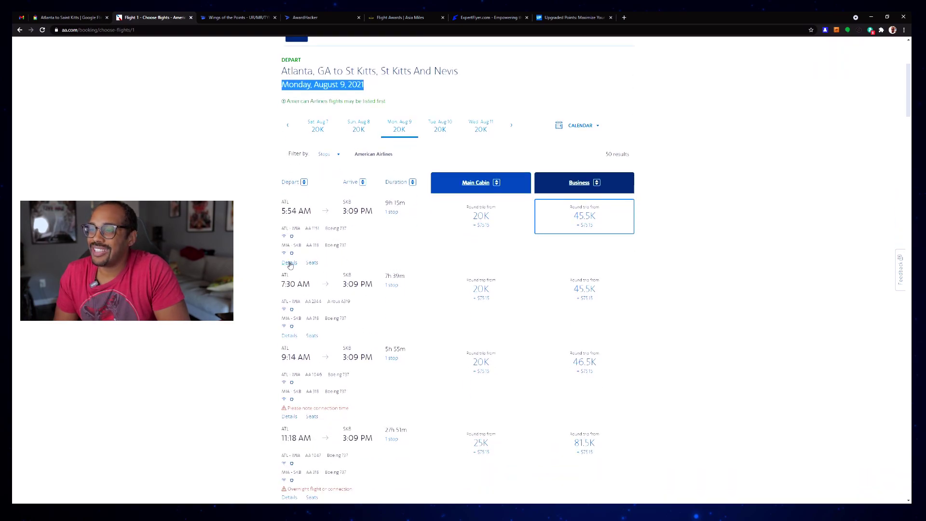
left_click(289, 262)
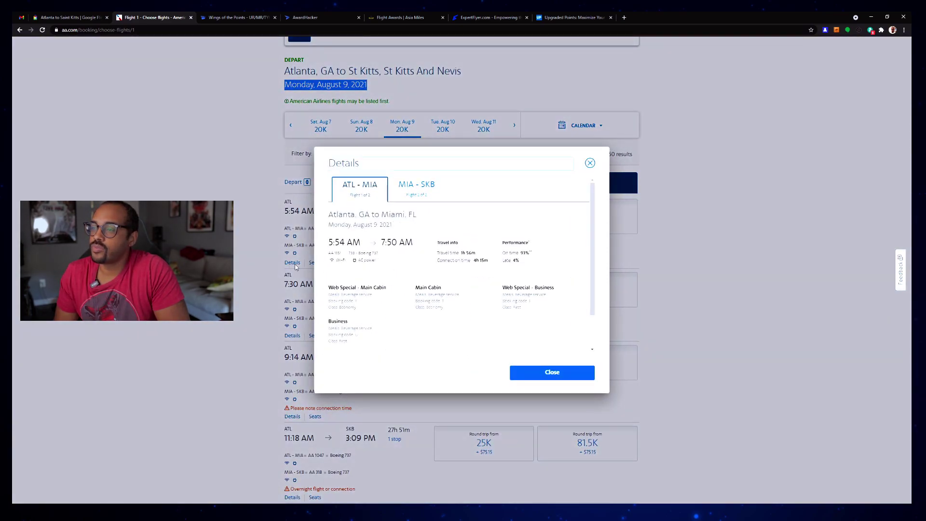
left_click_drag(328, 301, 358, 303)
left_click(349, 289)
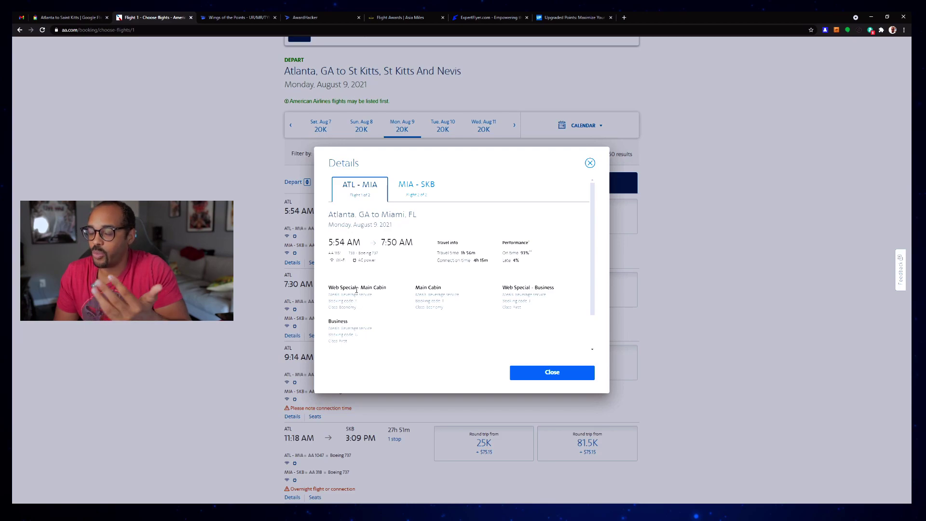
left_click(589, 164)
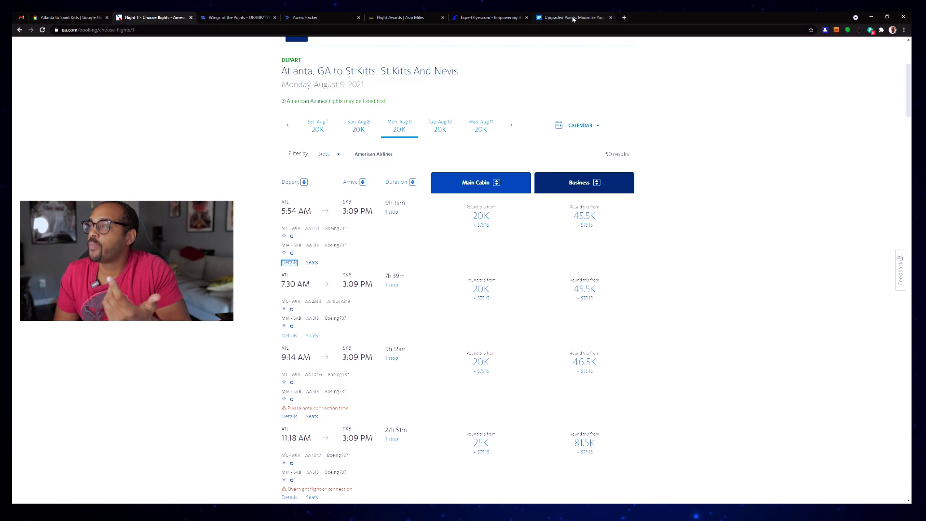
Switch to ExpertFlyer and compare the class codes of the Coach AAnytime and Coach MileSAAver awards
left_click(485, 17)
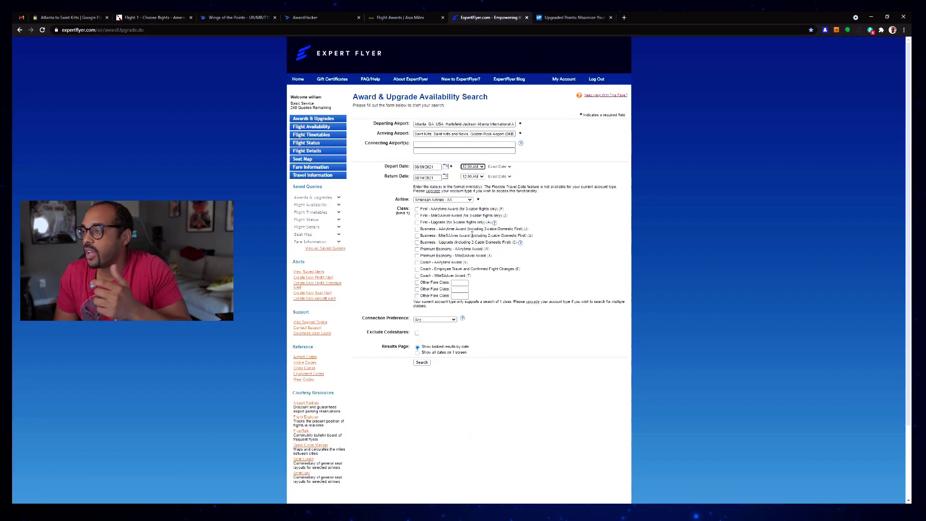
double_click(465, 262)
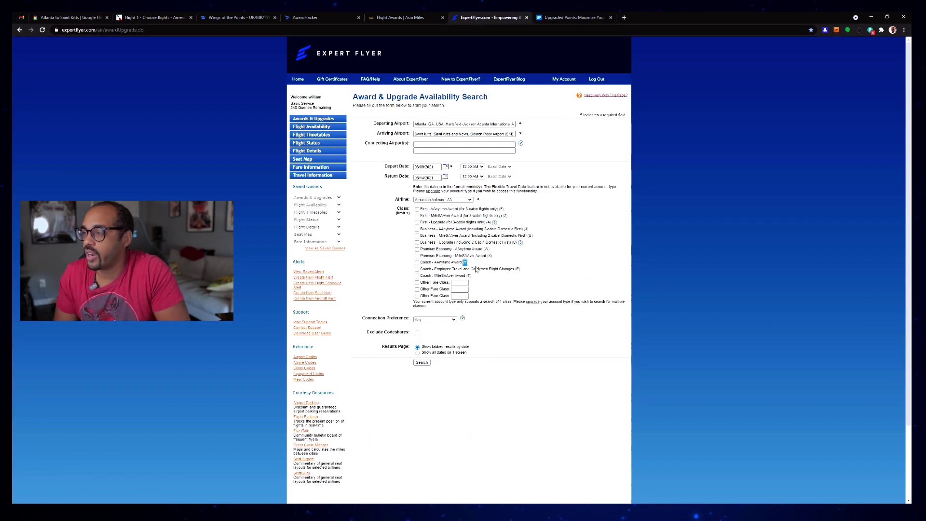
left_click_drag(463, 276, 480, 276)
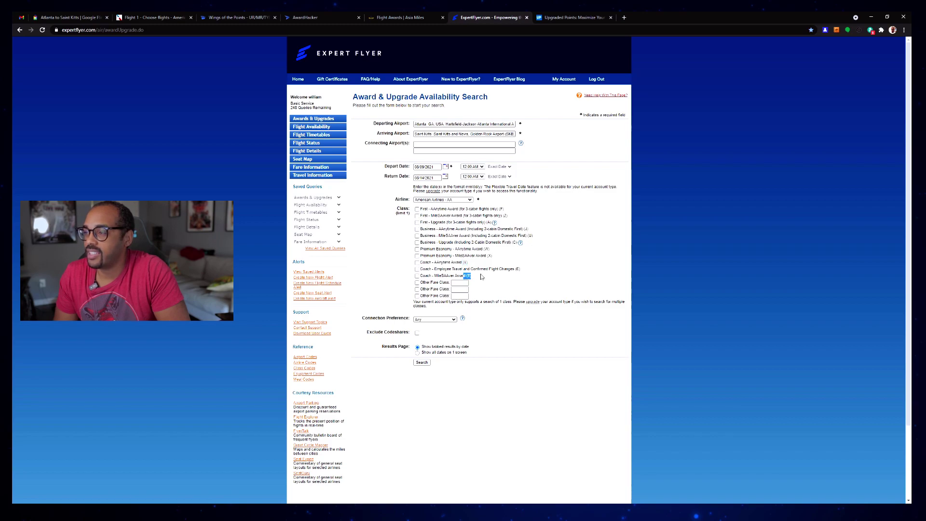
Try to run the prefilled availability search for the Coach - AAnytime Award (Y) class
left_click(440, 263)
left_click(417, 263)
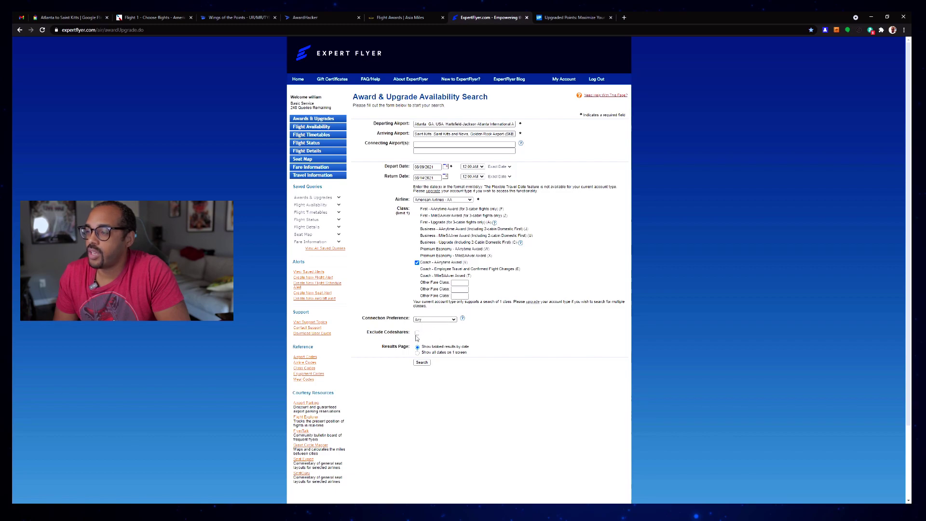
left_click(421, 362)
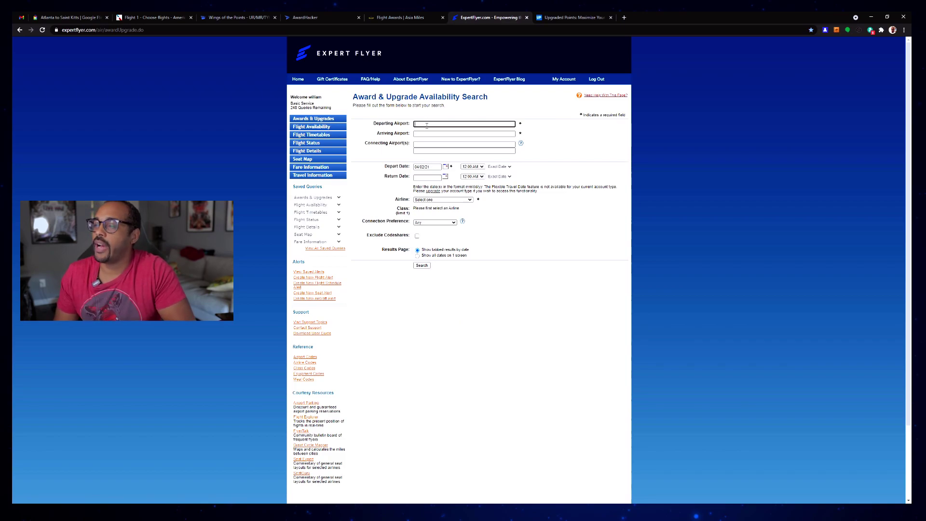
Set the departing airport to Atlanta Hartsfield-Jackson (ATL) and the arriving airport to Saint Kitts (SKB)
type("atl")
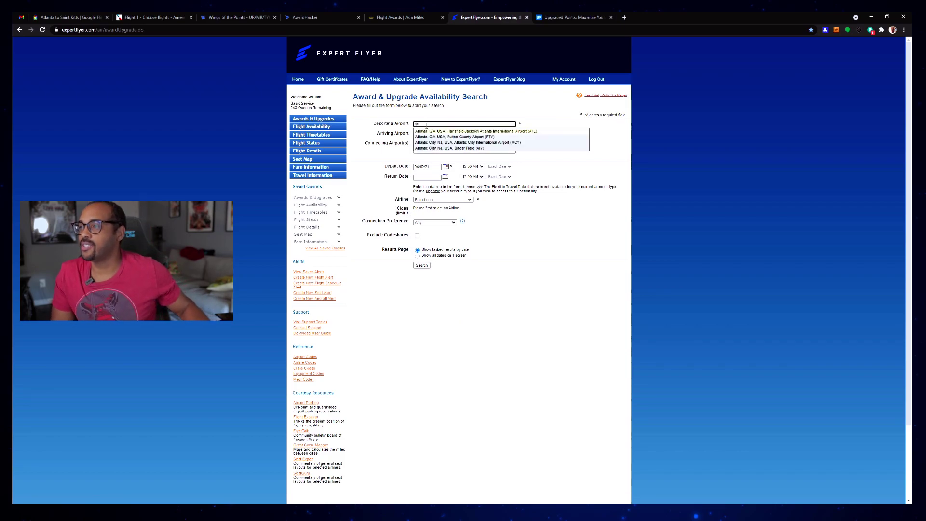
left_click(433, 131)
left_click(434, 135)
type("skb")
left_click(431, 143)
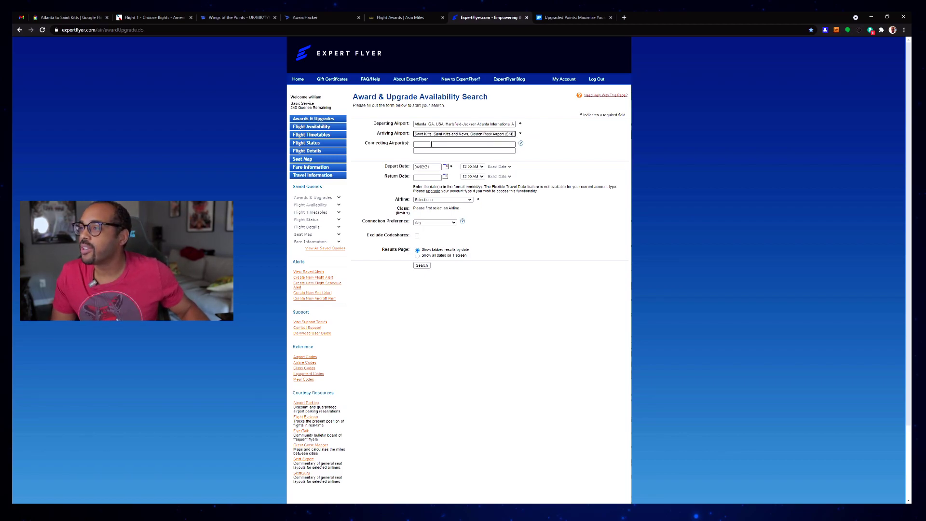
Set the depart date to 08/09/2021 and the return date to 08/14/2021
left_click(445, 167)
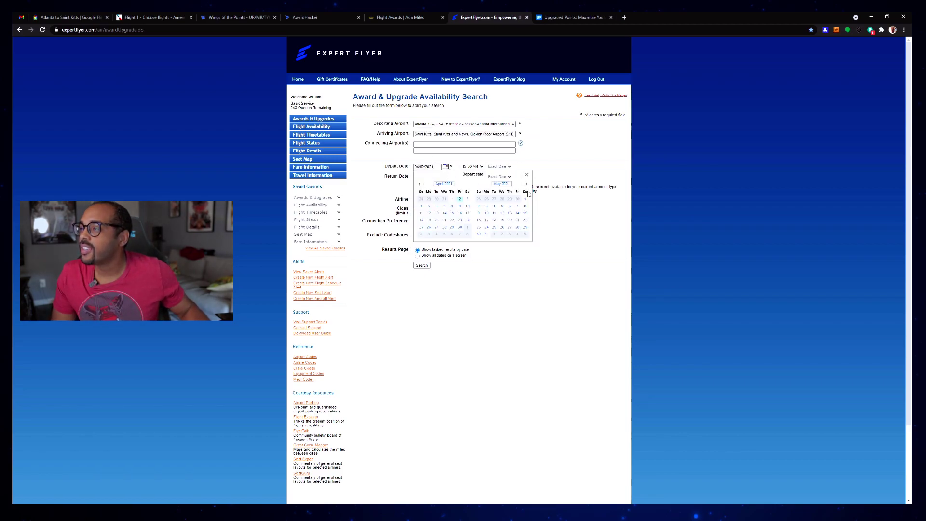
left_click(526, 184)
left_click(526, 184)
left_click(526, 184)
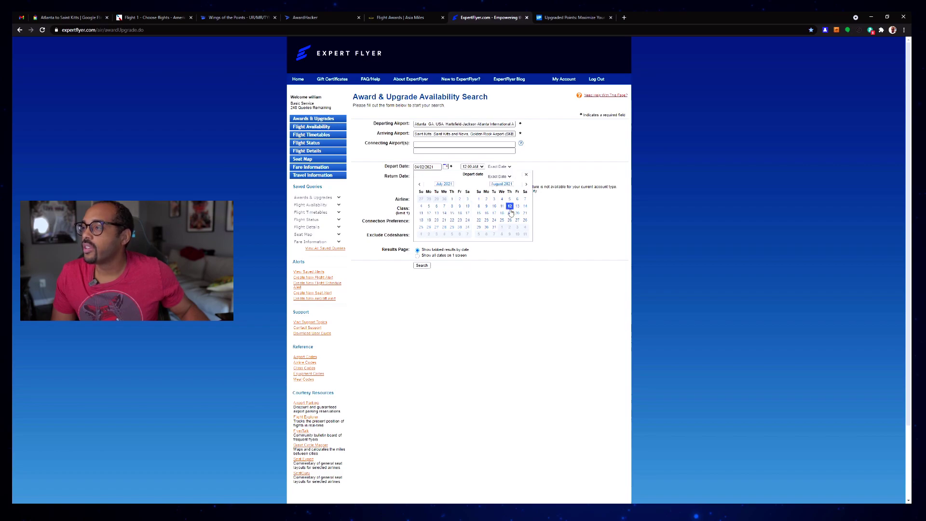
left_click(486, 206)
left_click(445, 177)
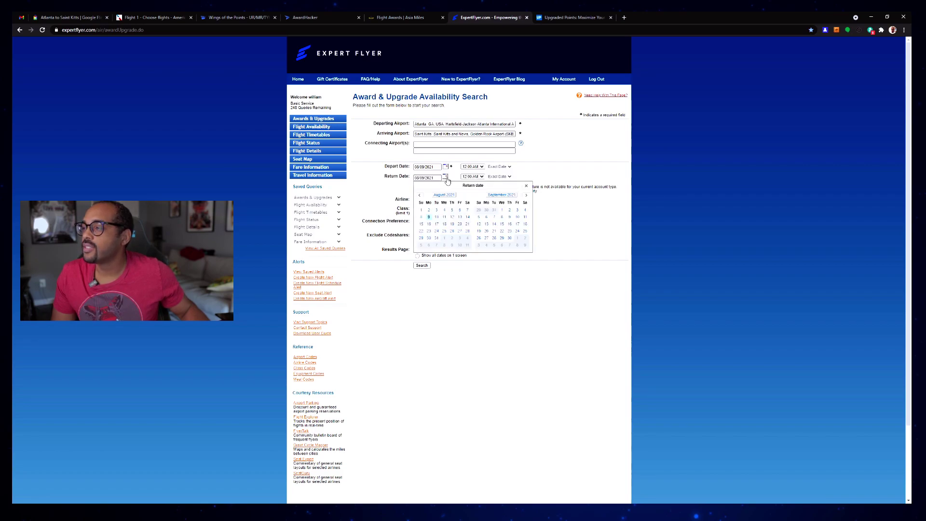
left_click(467, 217)
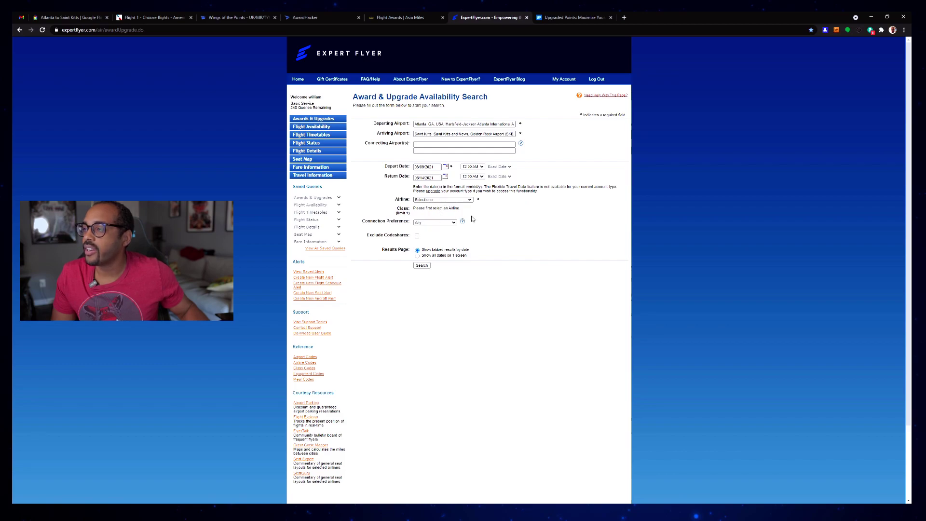
Choose American Airlines - AA with the Coach - AAnytime Award (Y) class and run the award availability search
left_click(448, 260)
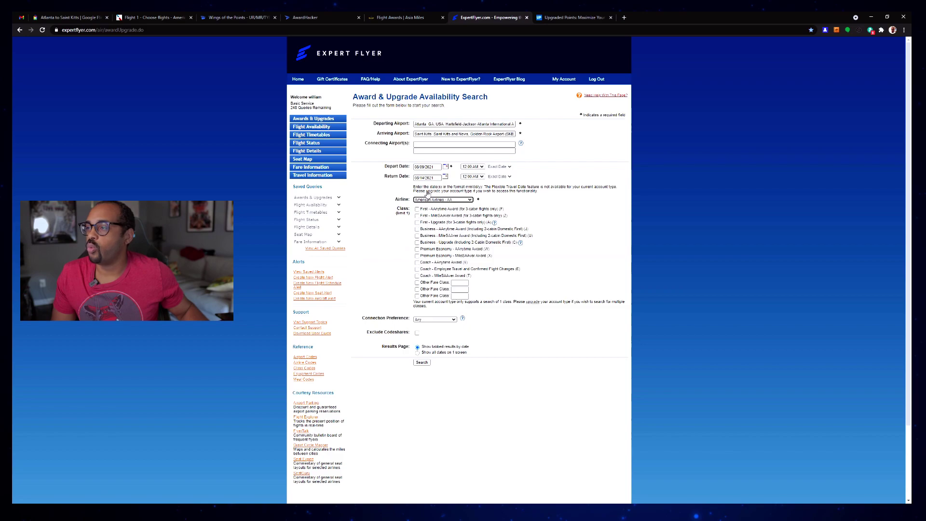
left_click(417, 262)
left_click(421, 362)
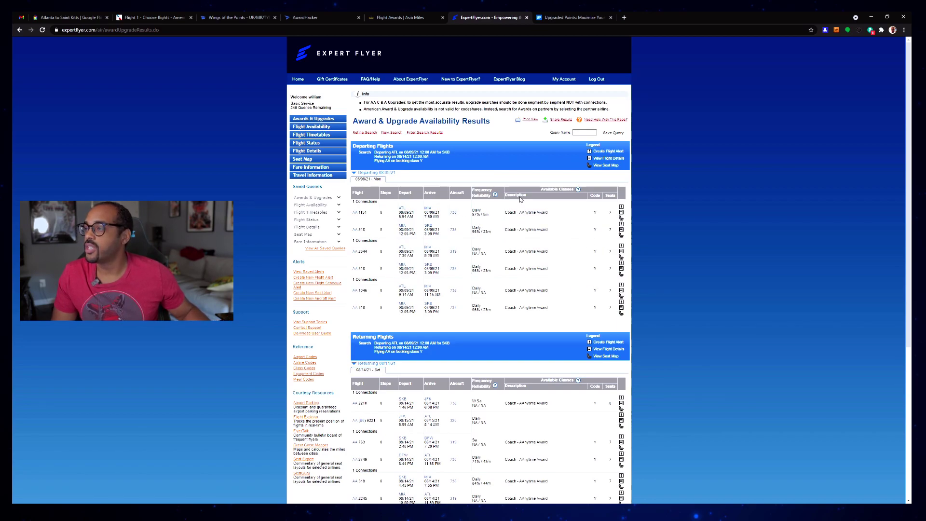
Review the departing and returning coach award availability and compare it with the flights listed on American Airlines
double_click(511, 213)
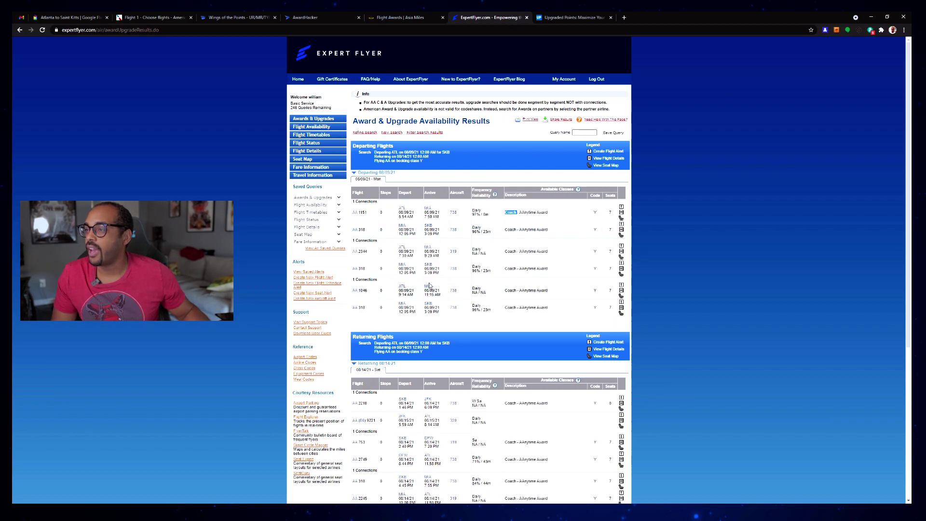
scroll(429, 286, "down", 2)
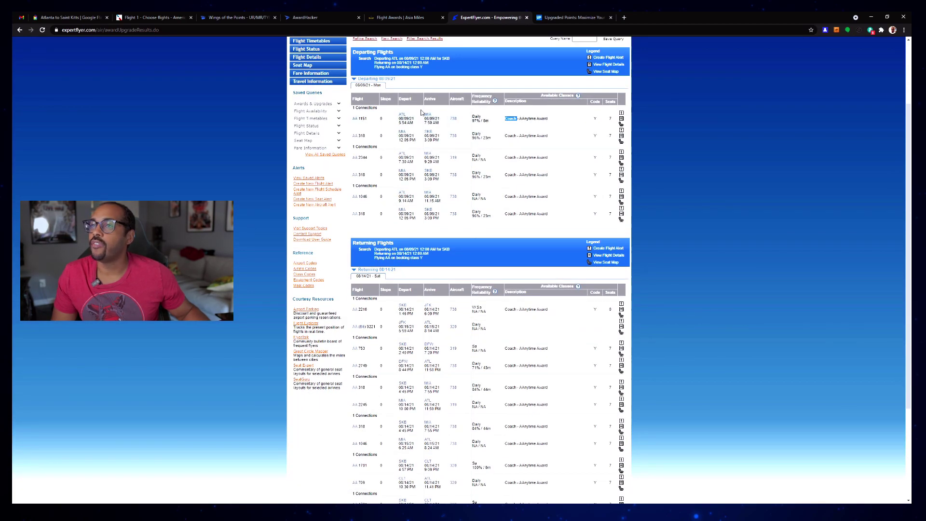
left_click(125, 17)
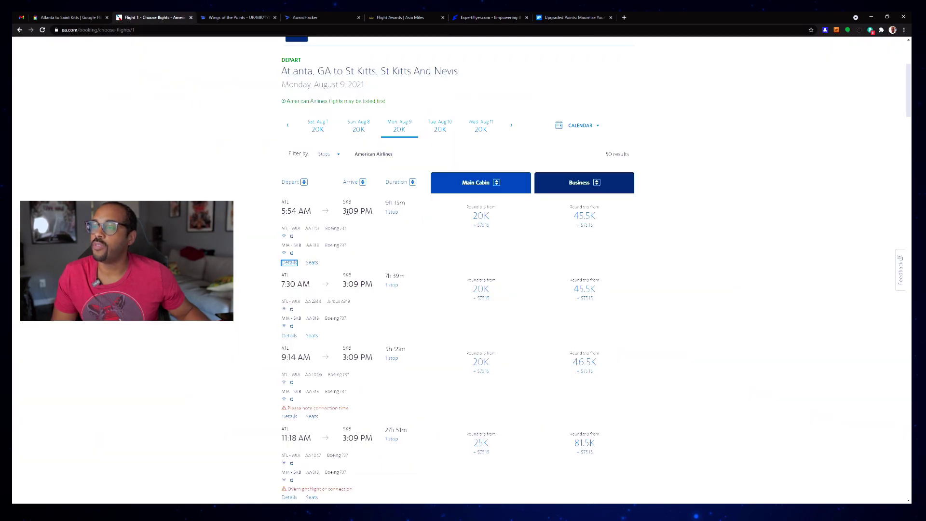
left_click(485, 18)
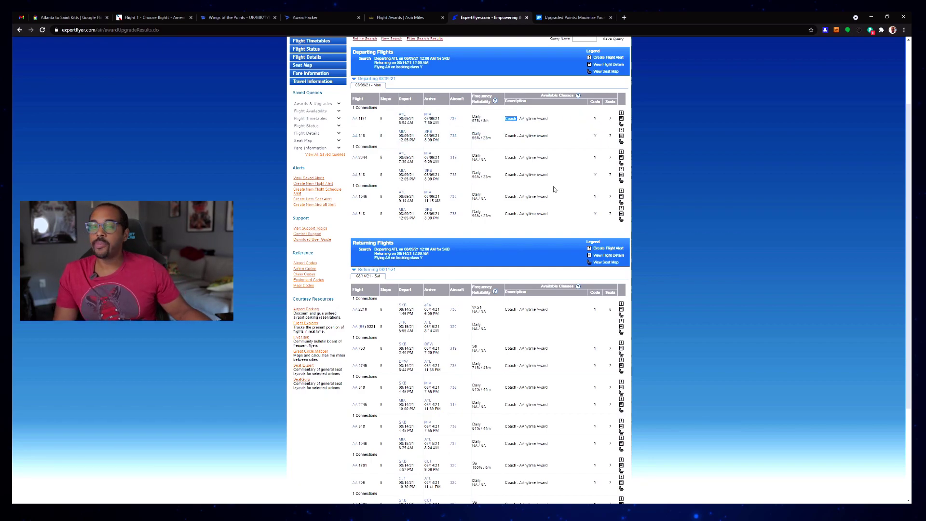
scroll(490, 241, "up", 3)
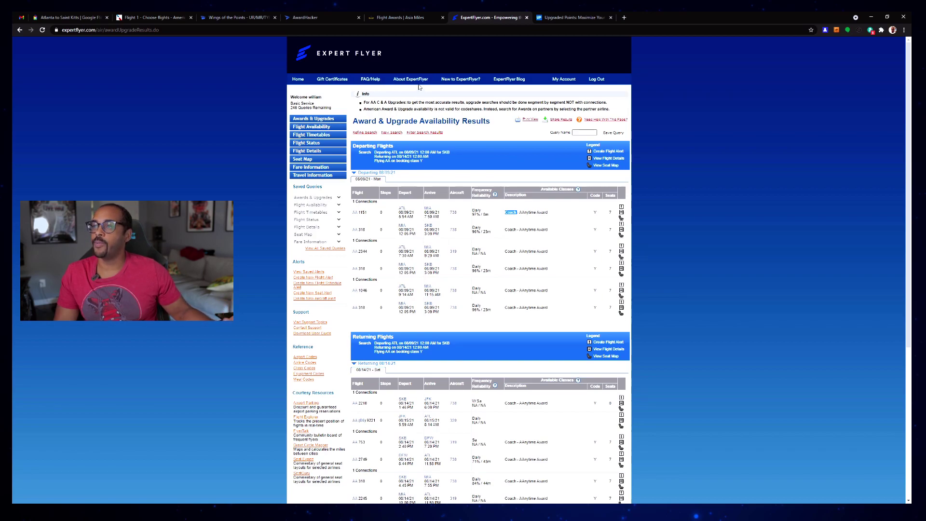
Log out of ExpertFlyer and compare the Basic and Premium Pro plans, checking flight availability alerts and the Premium price
left_click(597, 80)
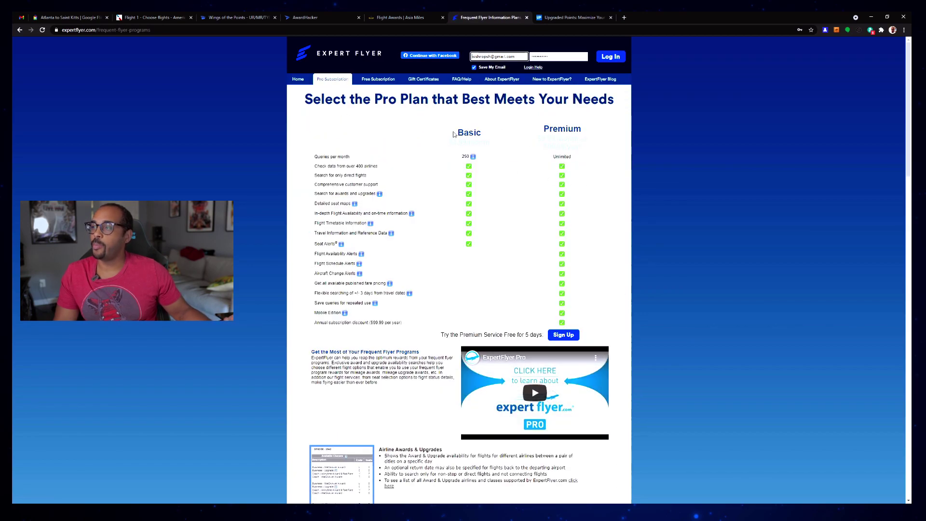
left_click_drag(455, 135, 573, 129)
left_click(559, 142)
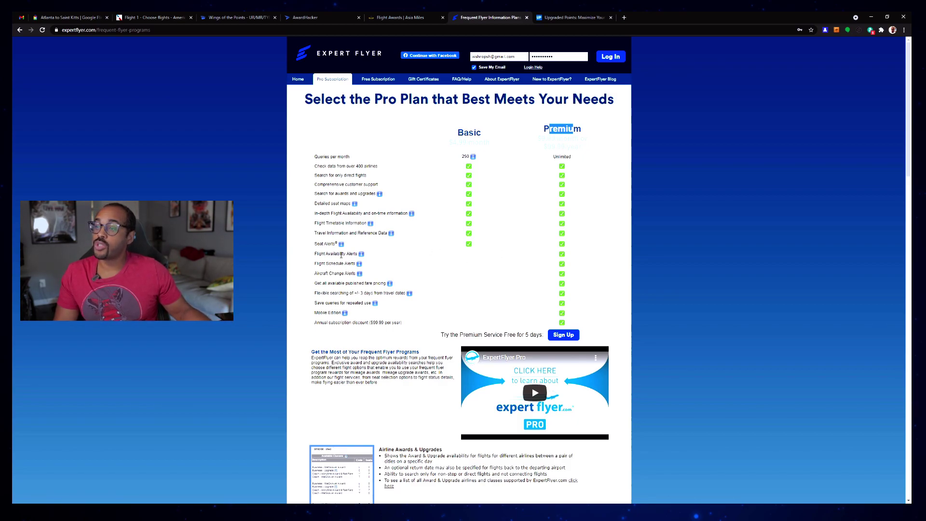
left_click_drag(316, 254, 361, 254)
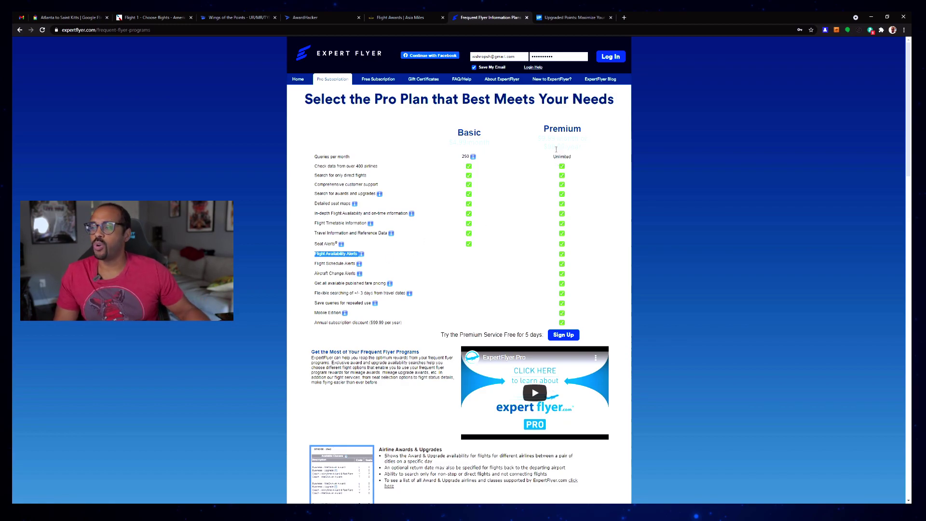
left_click_drag(537, 139, 585, 139)
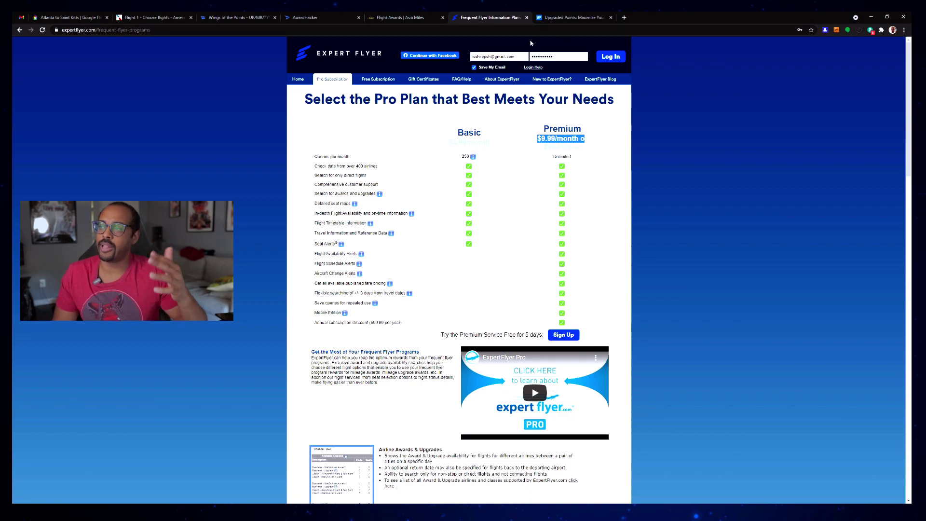
Switch to Upgraded Points, search for "asia miles" and open the article on 13 ways to redeem Cathay Pacific Asia Miles
left_click(552, 18)
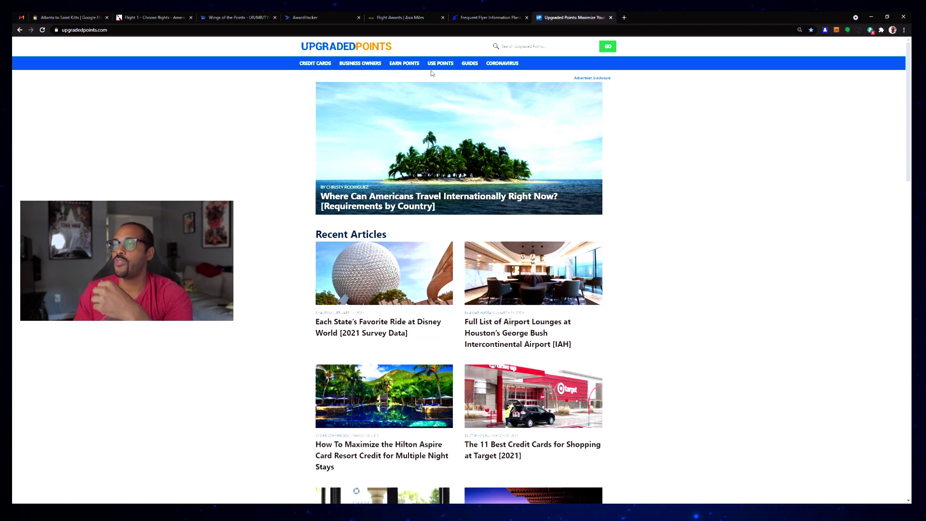
mouse_move(444, 67)
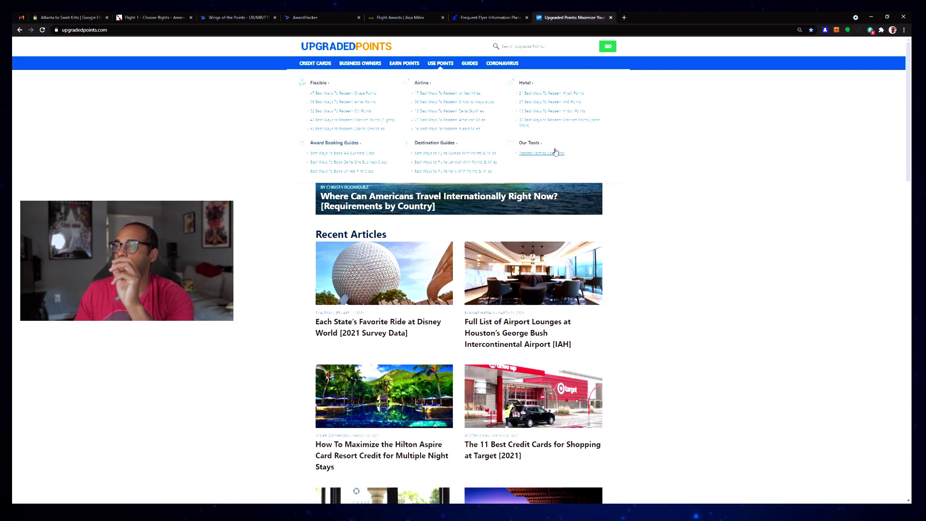
left_click(531, 46)
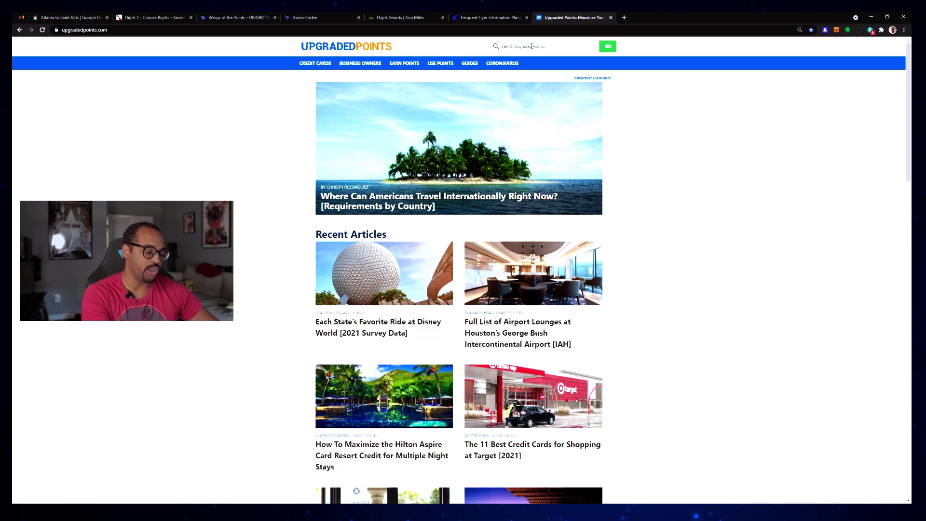
type("sia miles")
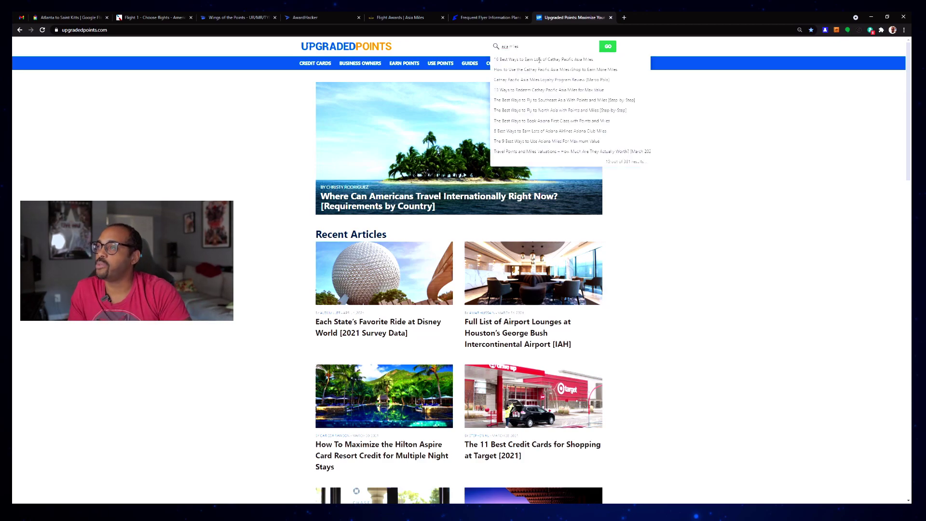
key("Return")
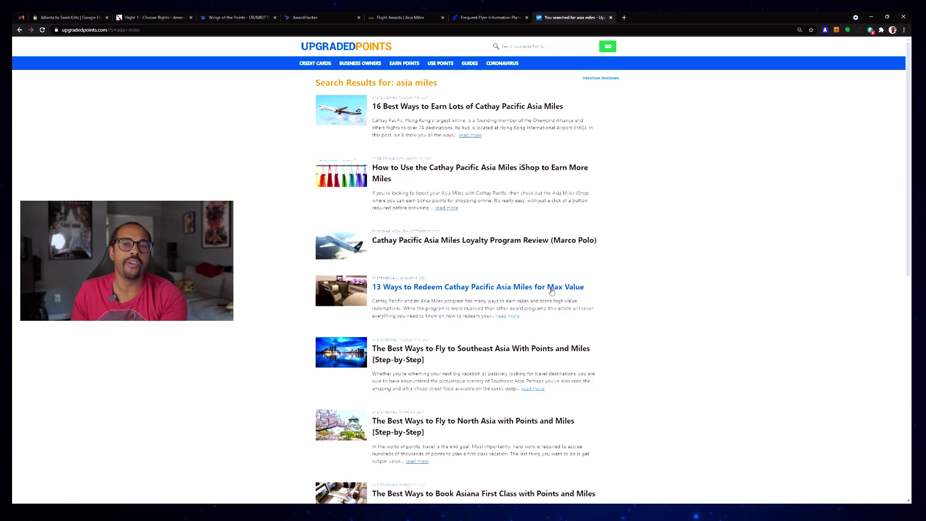
left_click(551, 288)
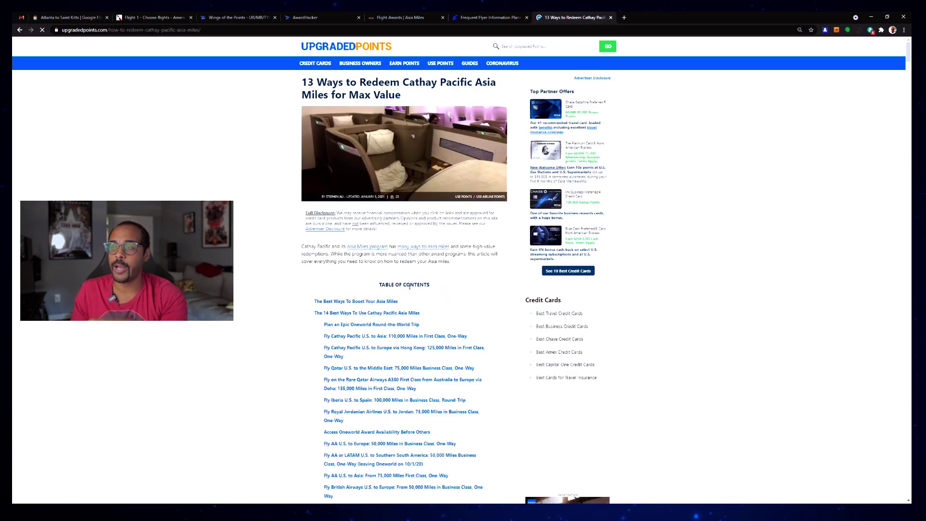
Go to the article's Booking Award Flights on Cathay Pacific section and review the airline partners and Asia Miles award charts
scroll(445, 314, "down", 2)
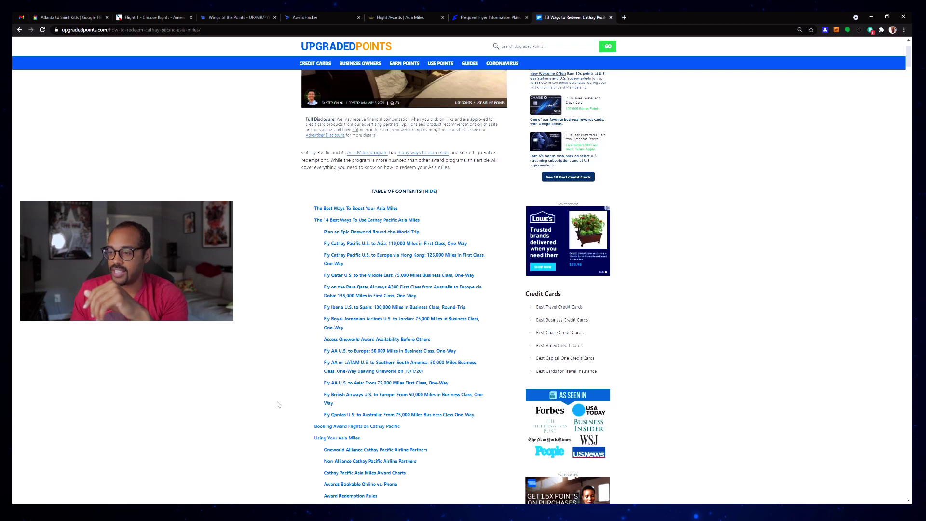
left_click(370, 426)
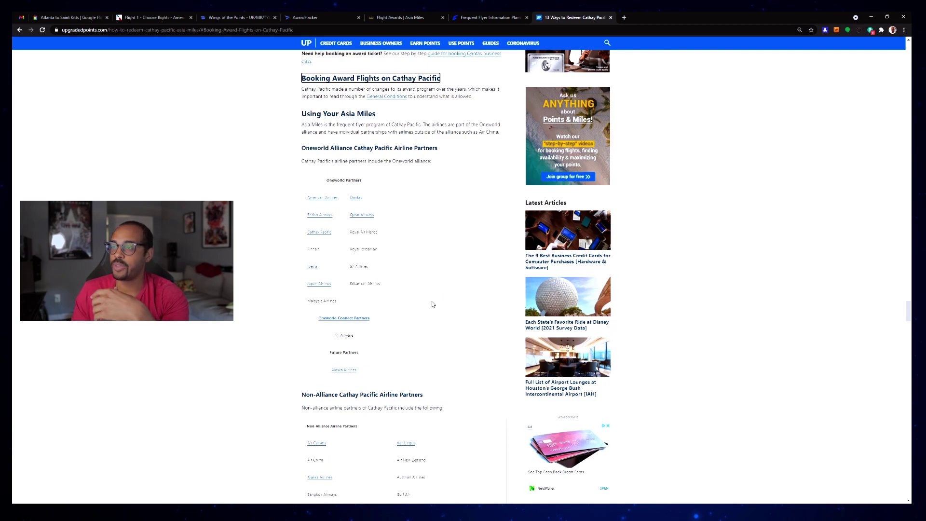
scroll(425, 330, "down", 2)
scroll(419, 328, "down", 4)
scroll(420, 329, "down", 2)
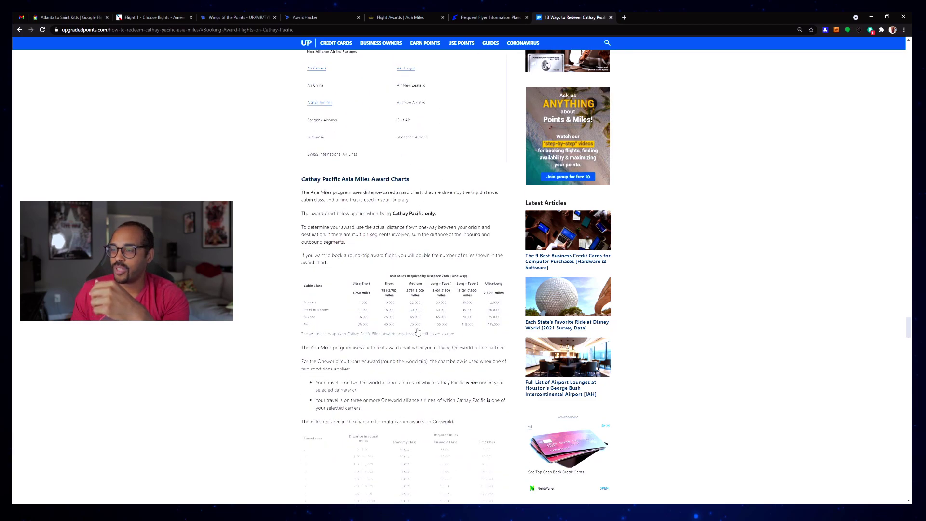
scroll(419, 246, "up", 8)
scroll(415, 265, "down", 8)
scroll(408, 278, "down", 8)
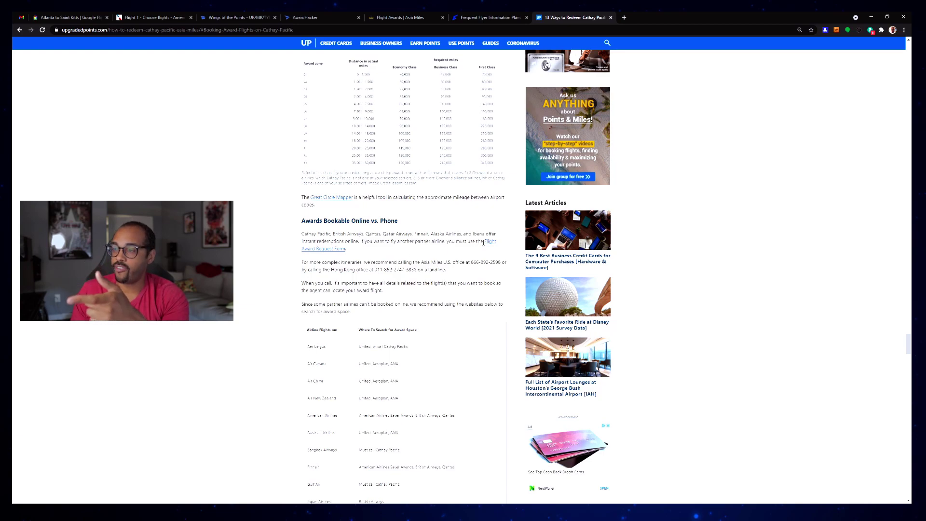
Examine how awards are booked online versus by phone, highlighting the Flight Award Request Form and the Asia Miles U.S. office phone number
left_click_drag(484, 243, 489, 254)
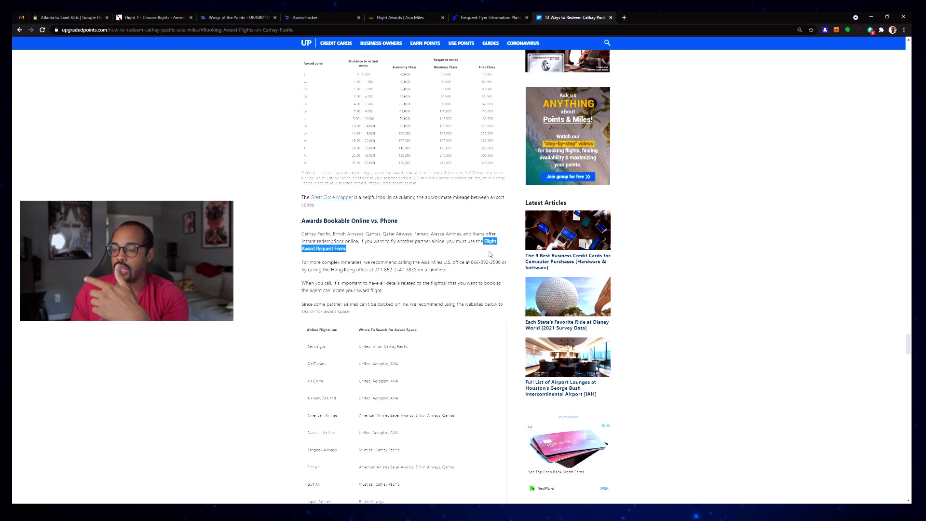
left_click(453, 278)
left_click_drag(472, 262, 490, 262)
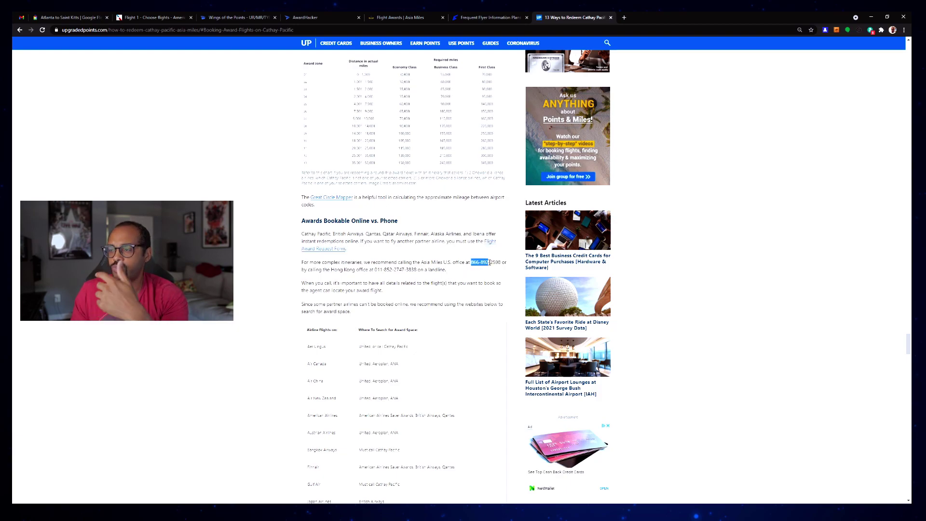
left_click(451, 275)
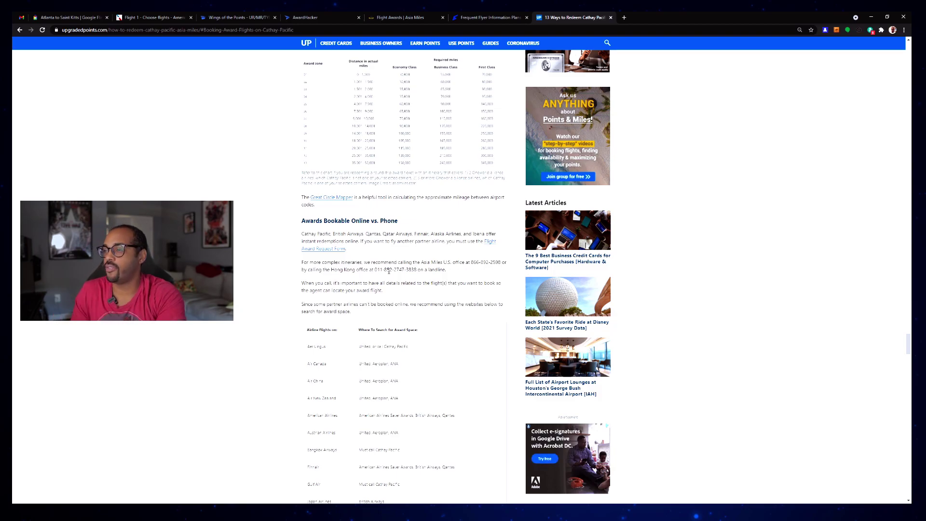
scroll(277, 358, "up", 10)
scroll(277, 358, "up", 15)
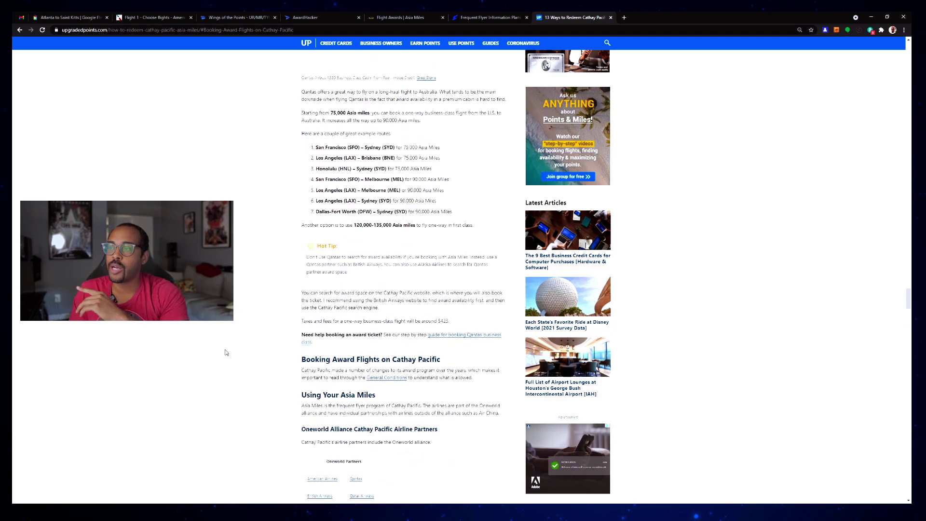
scroll(231, 353, "up", 15)
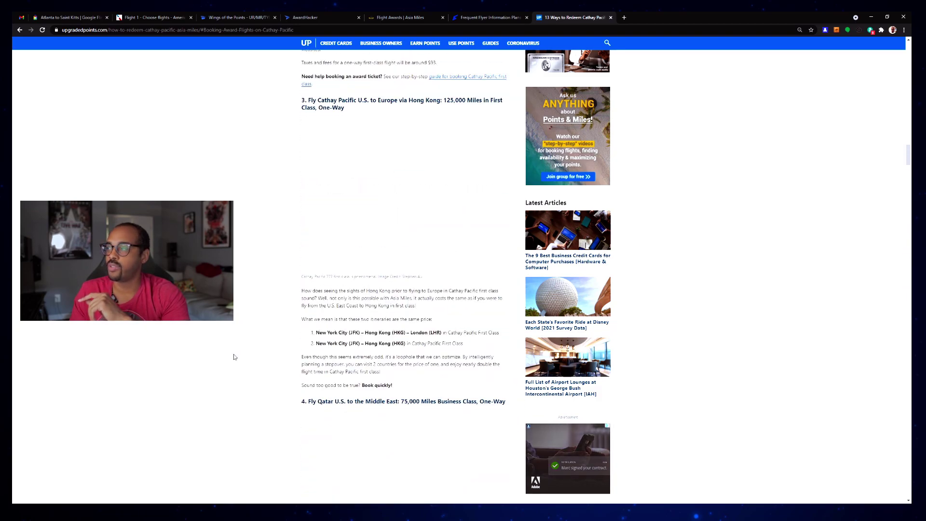